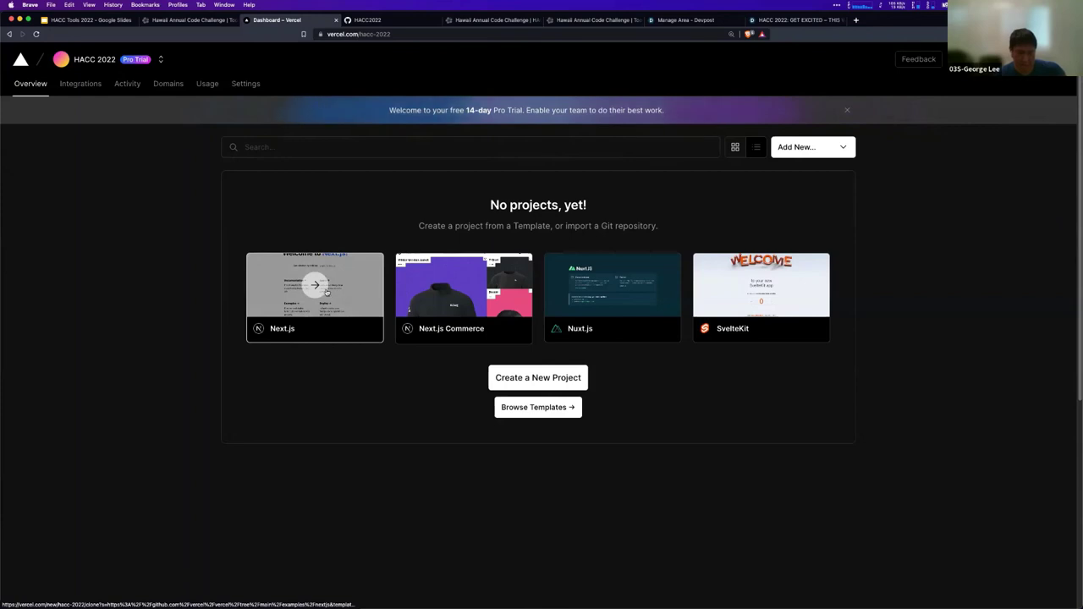
Start a new project from the Next.js template, using GitHub with the HACC2022 scope for its repository.
left_click(362, 299)
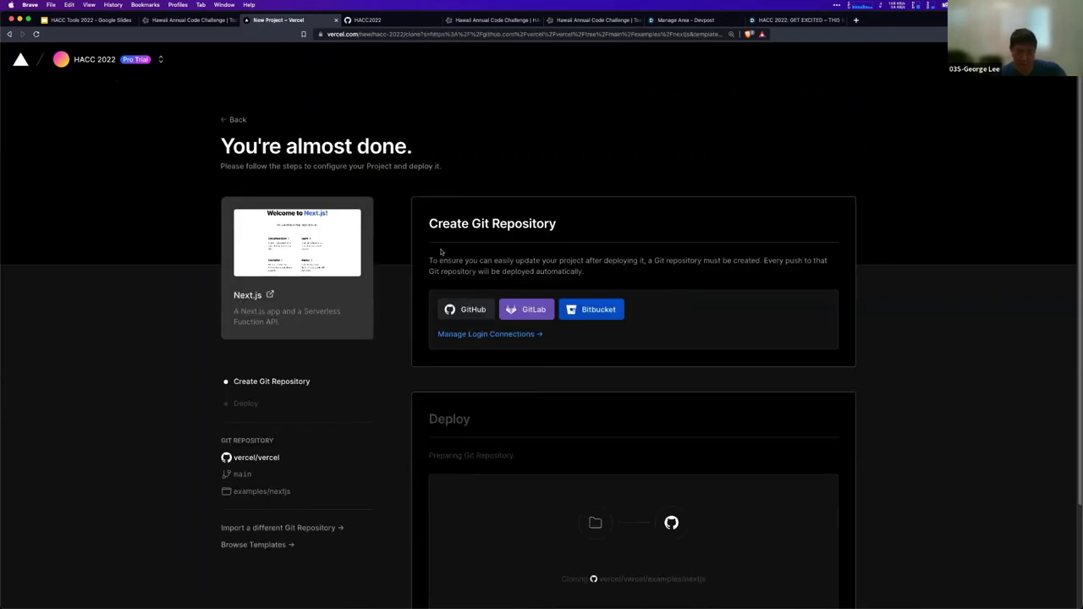
left_click(466, 311)
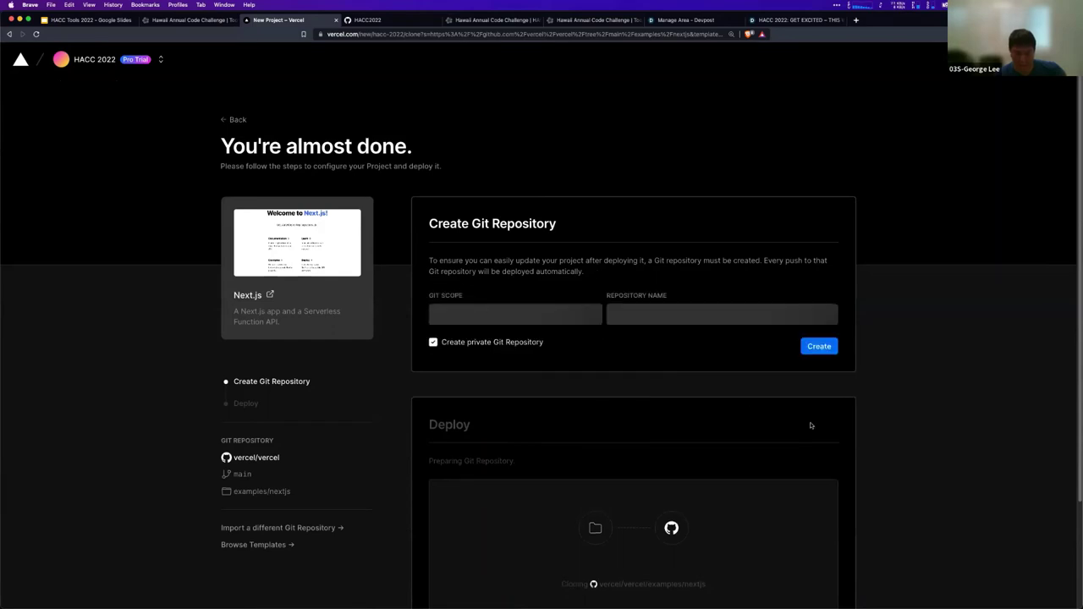
left_click(495, 315)
left_click(545, 316)
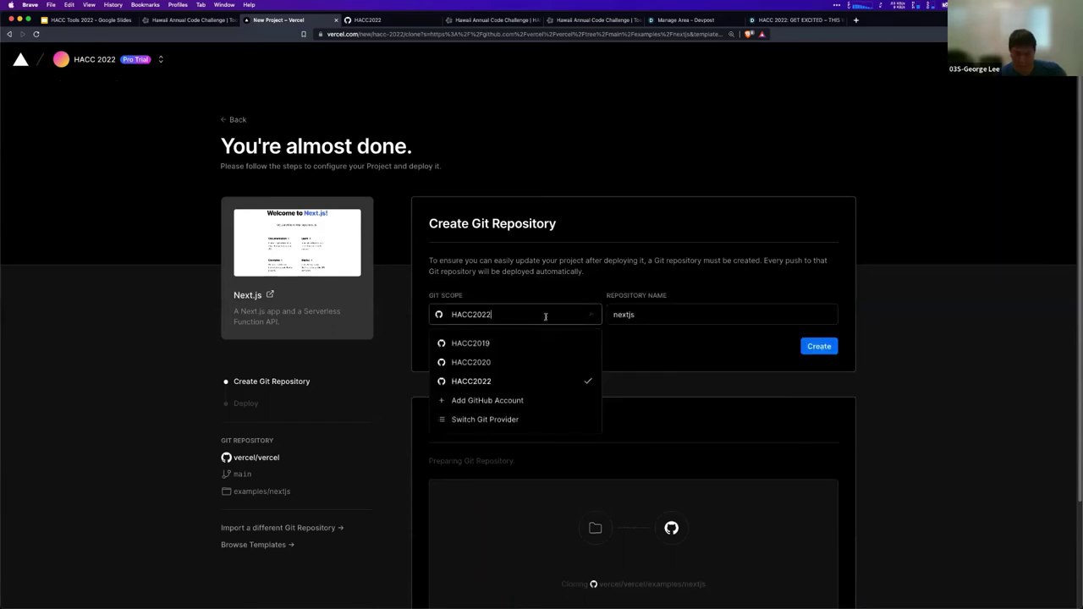
Name the repository hacc-web-demo, make it public instead of private, and create it to start the deployment.
left_click(664, 314)
double_click(646, 314)
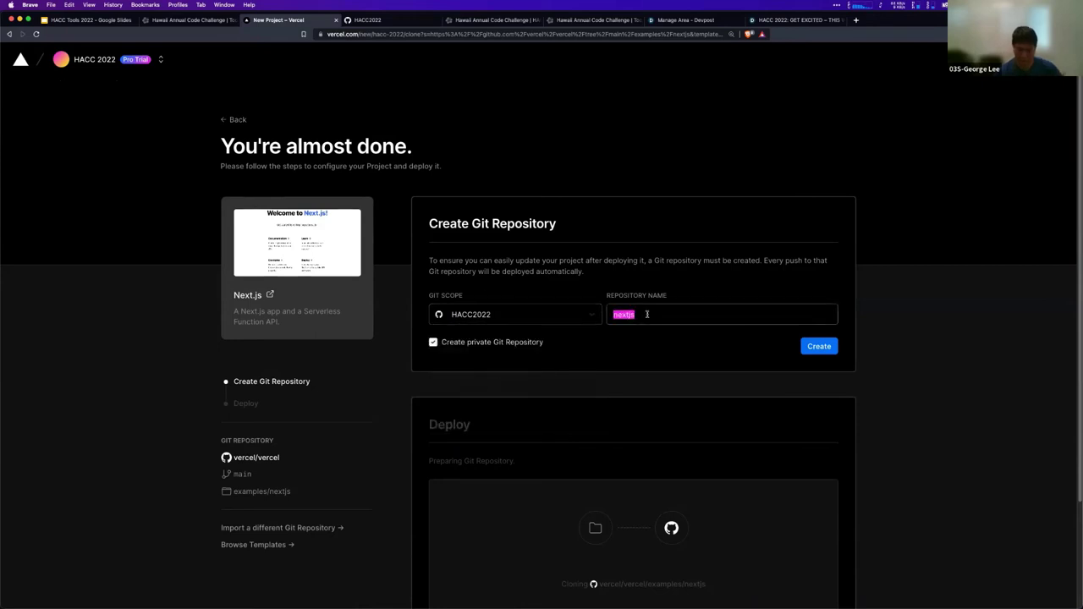
type("hacc-web-demo")
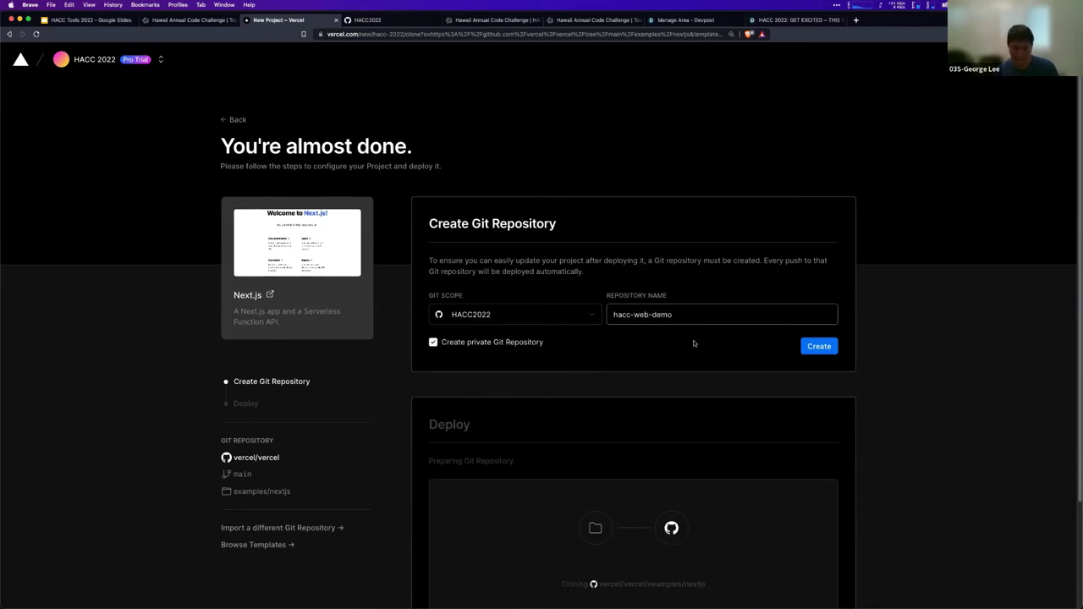
left_click(462, 342)
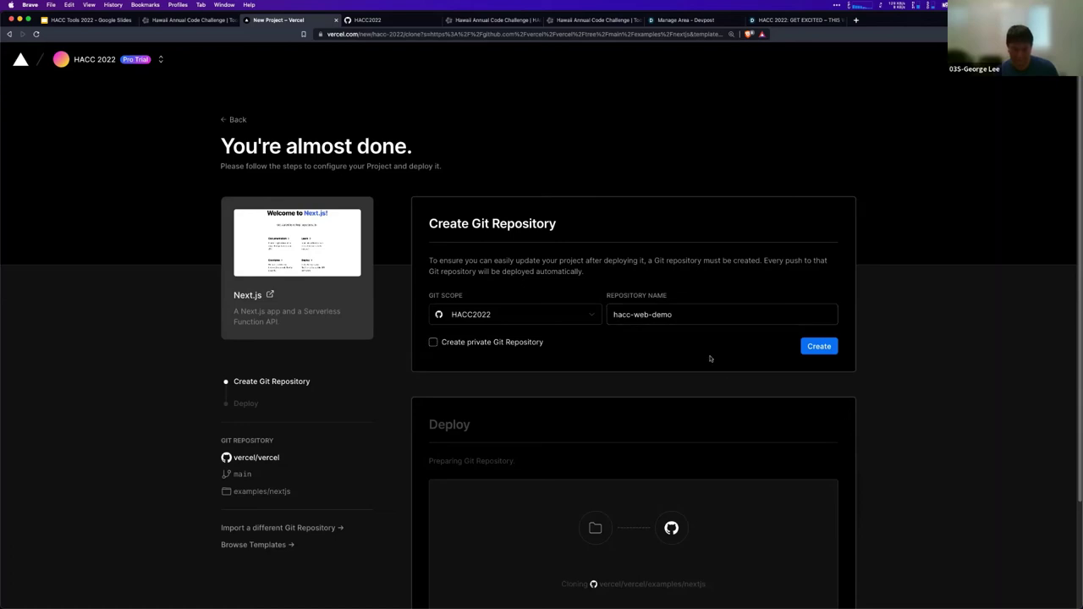
left_click(817, 348)
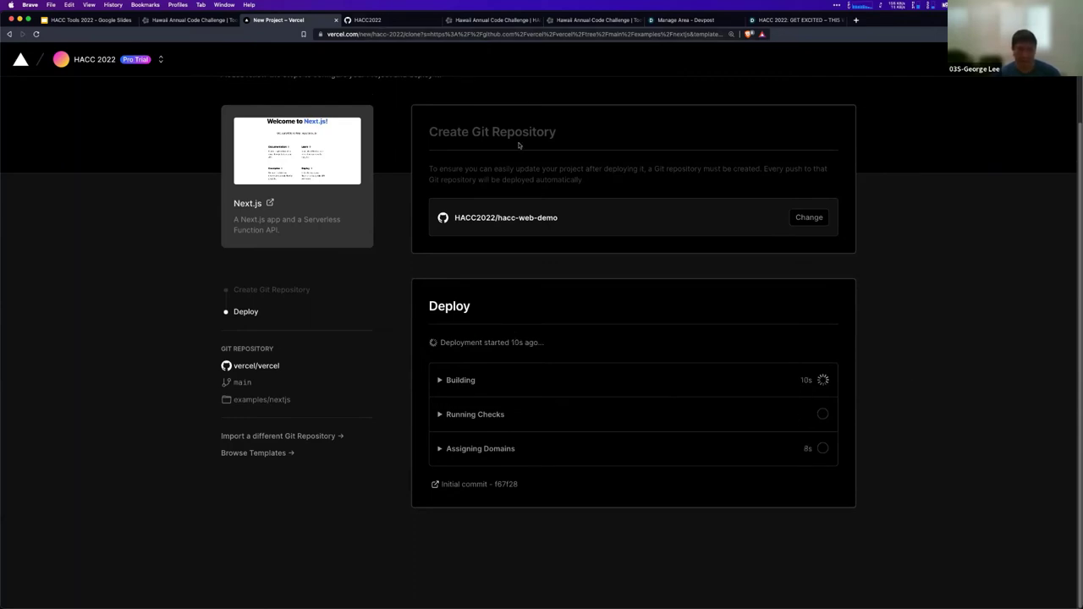
scroll(241, 320, "up", 1)
scroll(241, 320, "up", 2)
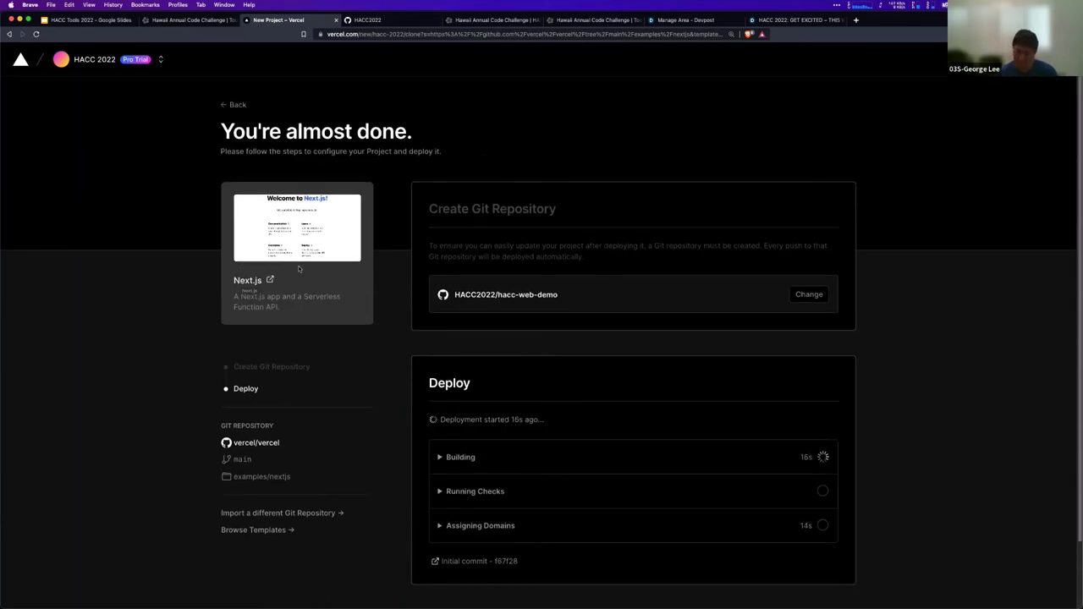
key("super+plus")
key("super+plus")
key("super+plus")
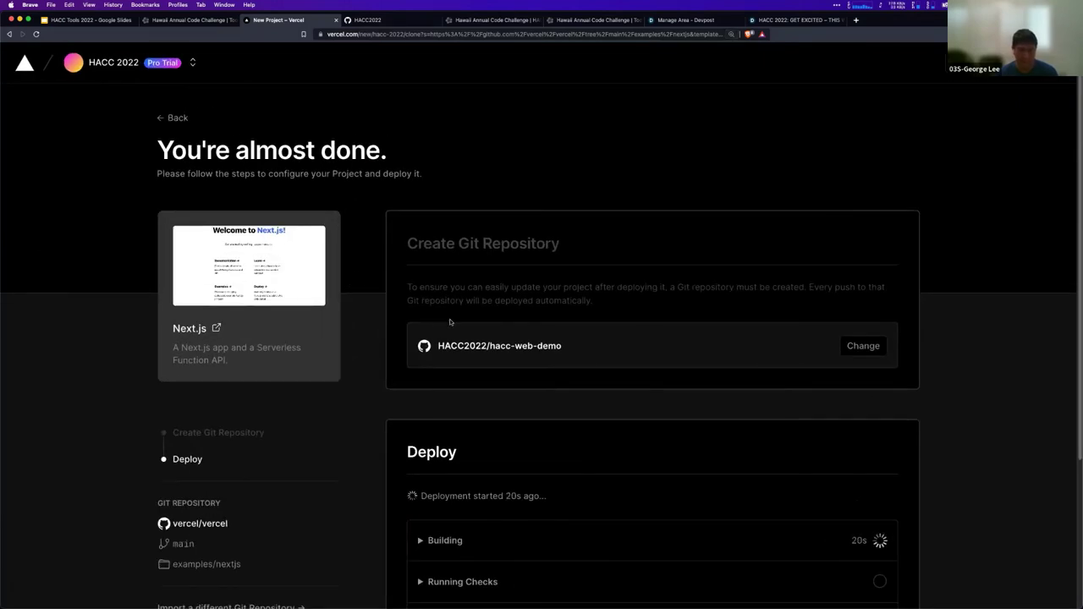
scroll(568, 350, "up", 1)
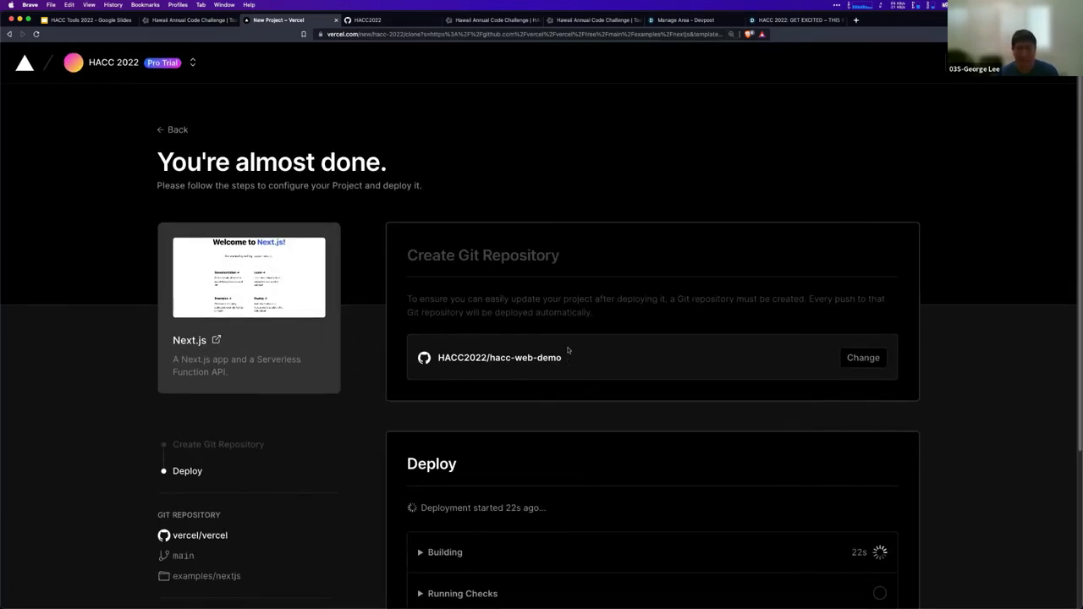
Open the hacc-web-demo repository from the refreshed HACC2022 organization on GitHub and look over its files.
left_click(365, 19)
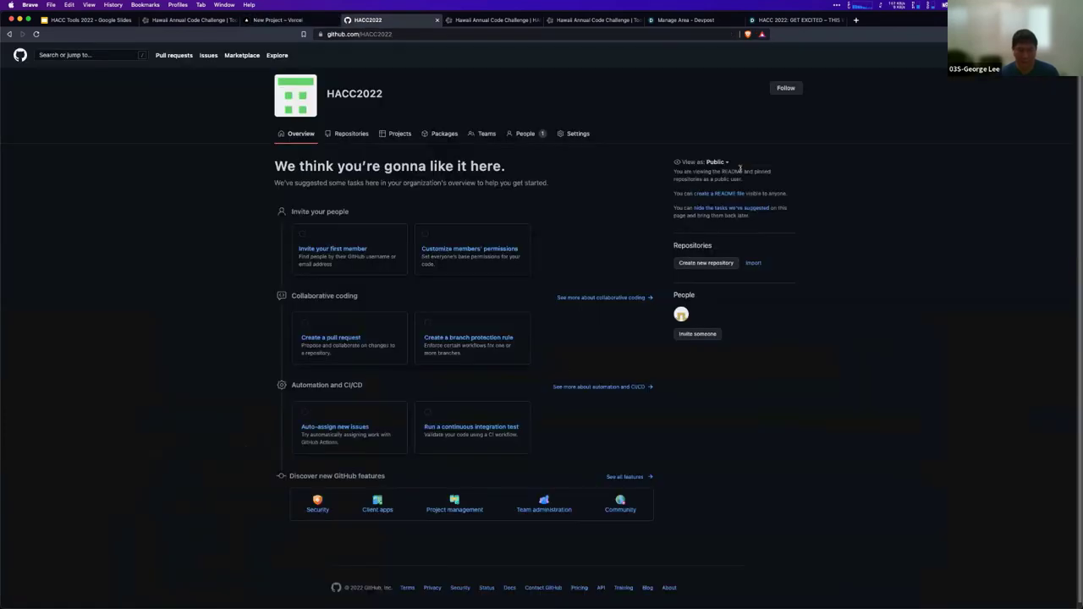
key("super+r")
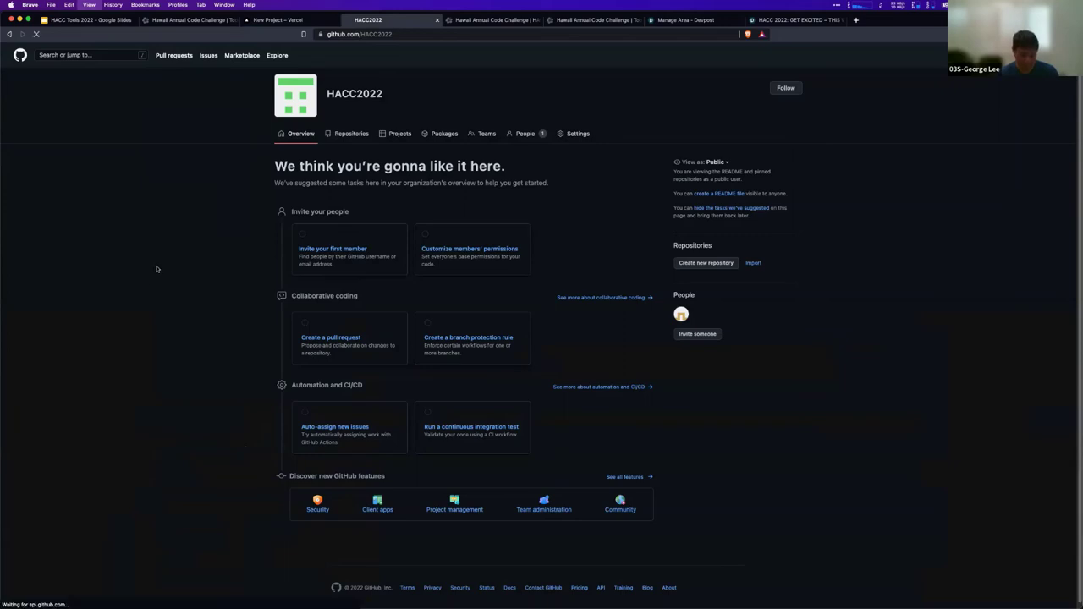
left_click(350, 134)
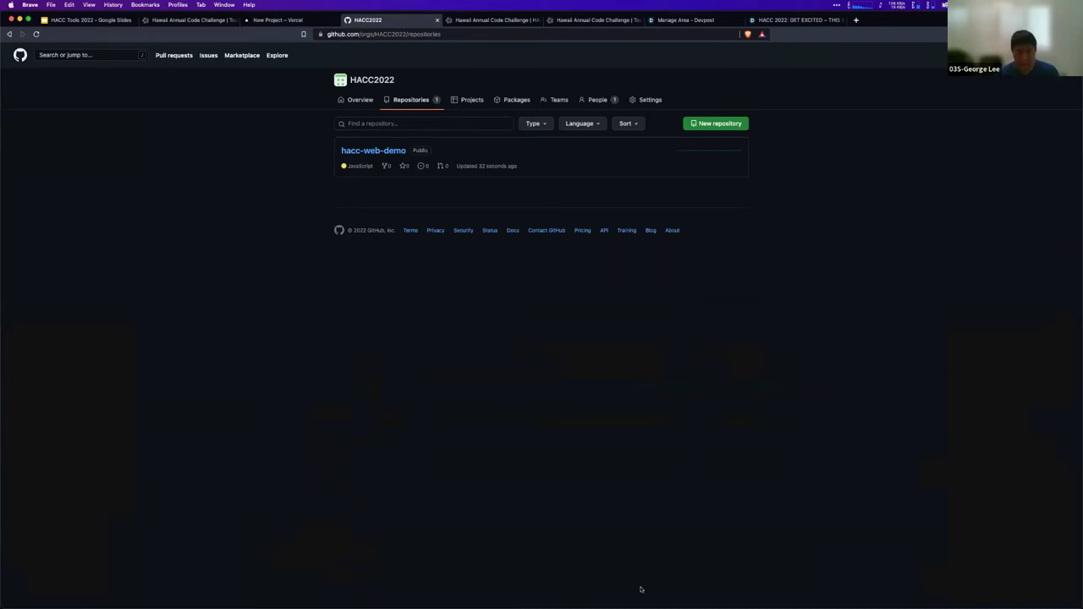
left_click(372, 151)
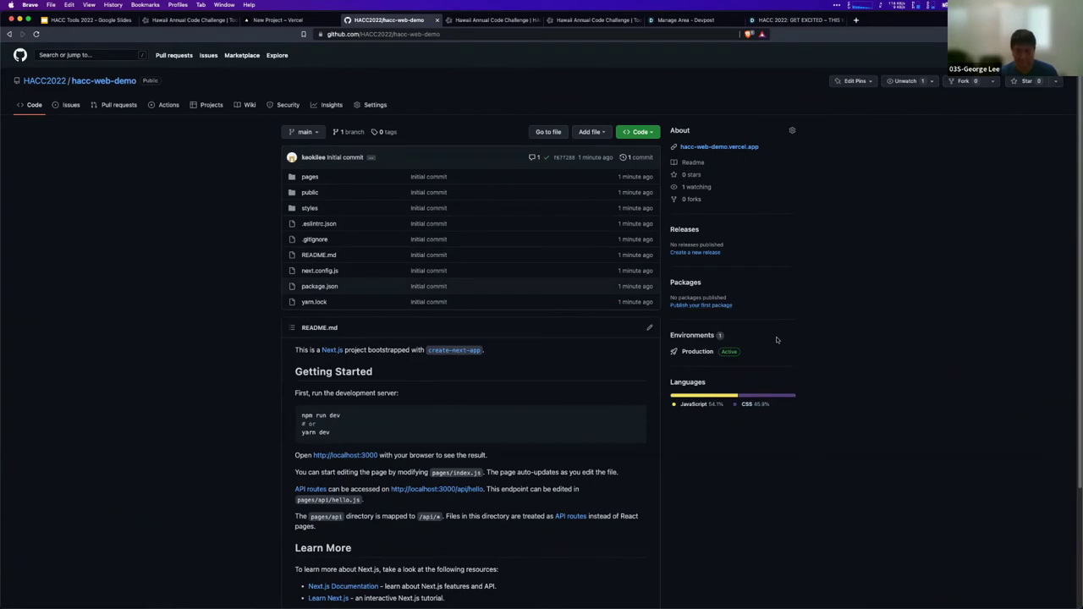
Return to Vercel, continue to the project dashboard, and view the deployed site at hacc-web-demo.vercel.app.
left_click(263, 20)
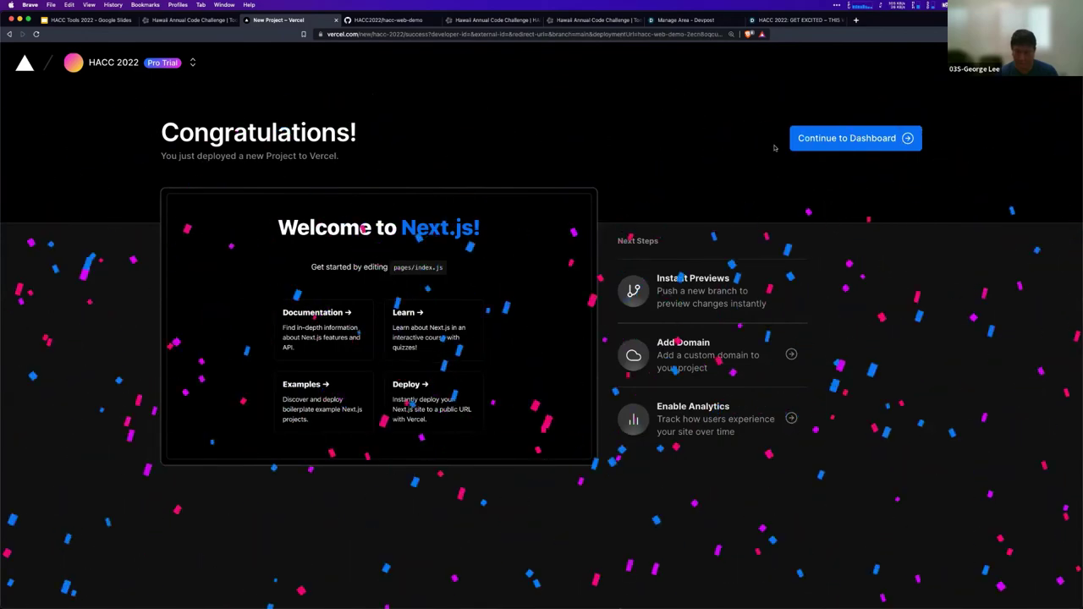
left_click(821, 147)
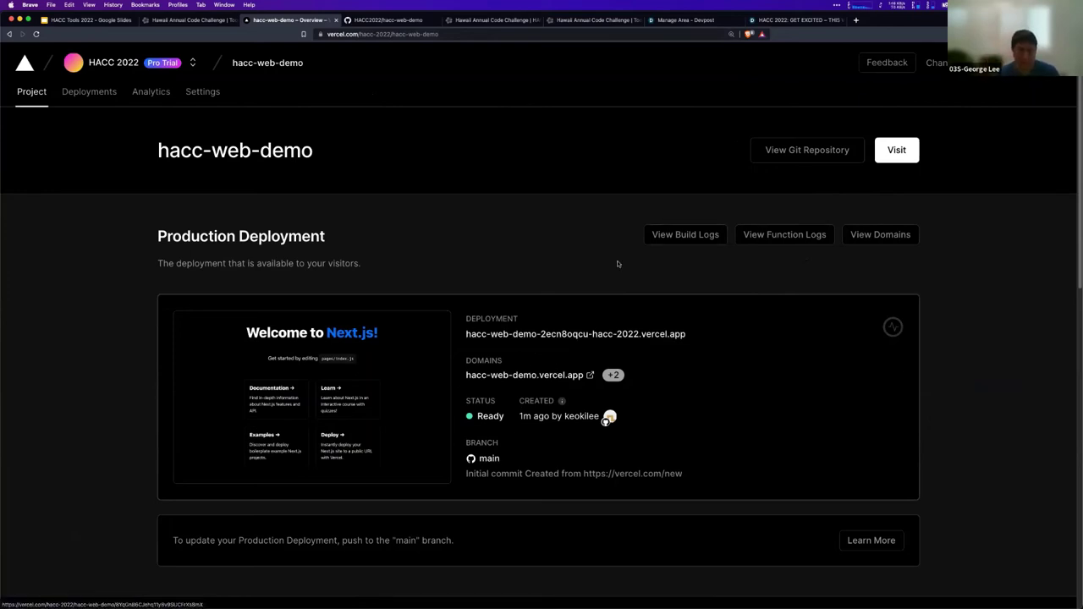
left_click(564, 377)
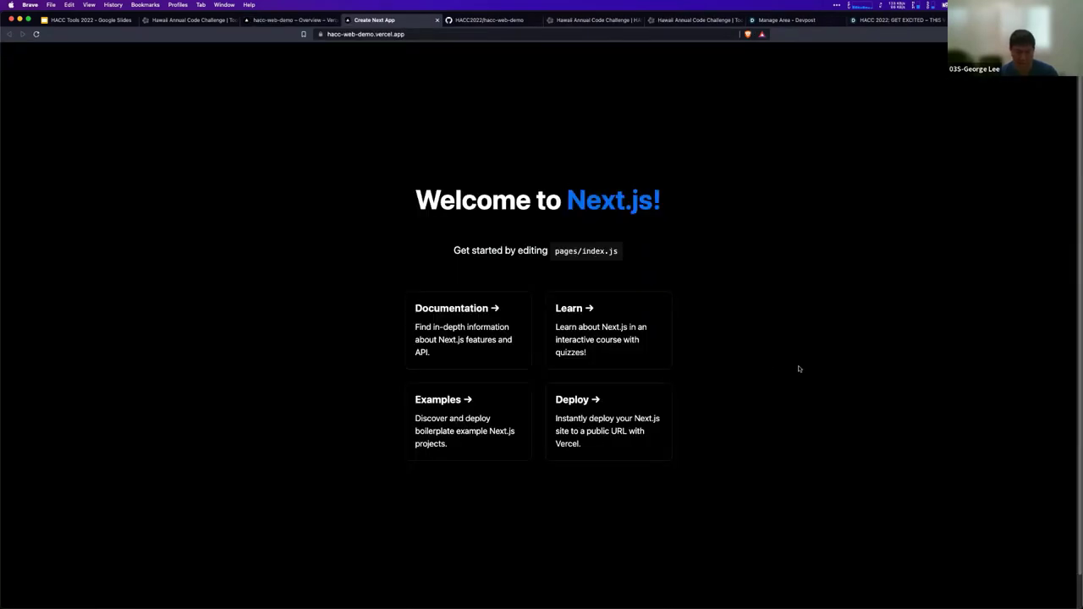
key("super+equal")
key("super+equal")
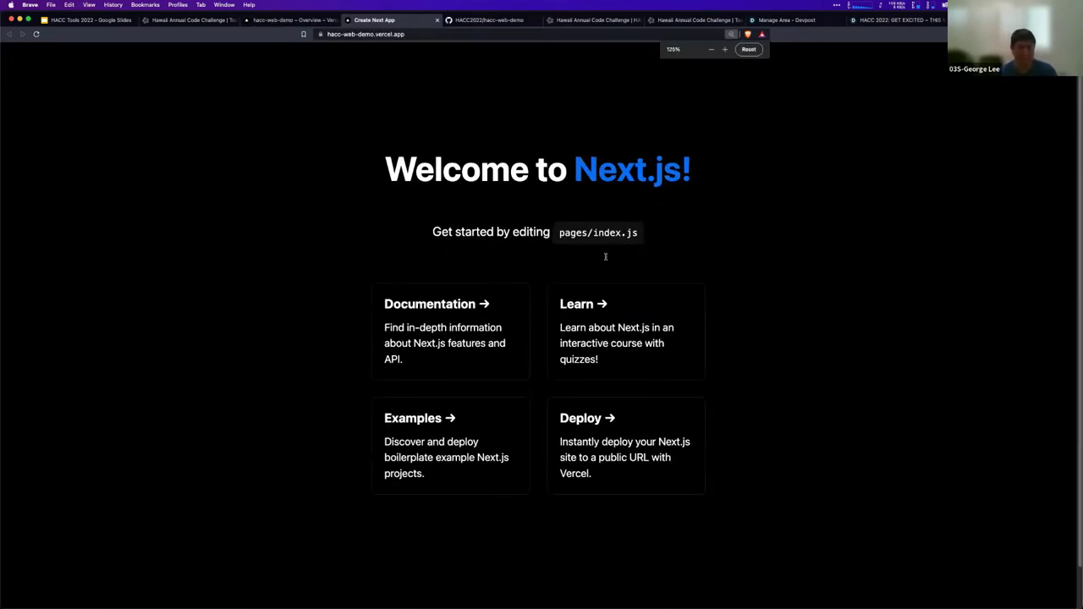
left_click(407, 35)
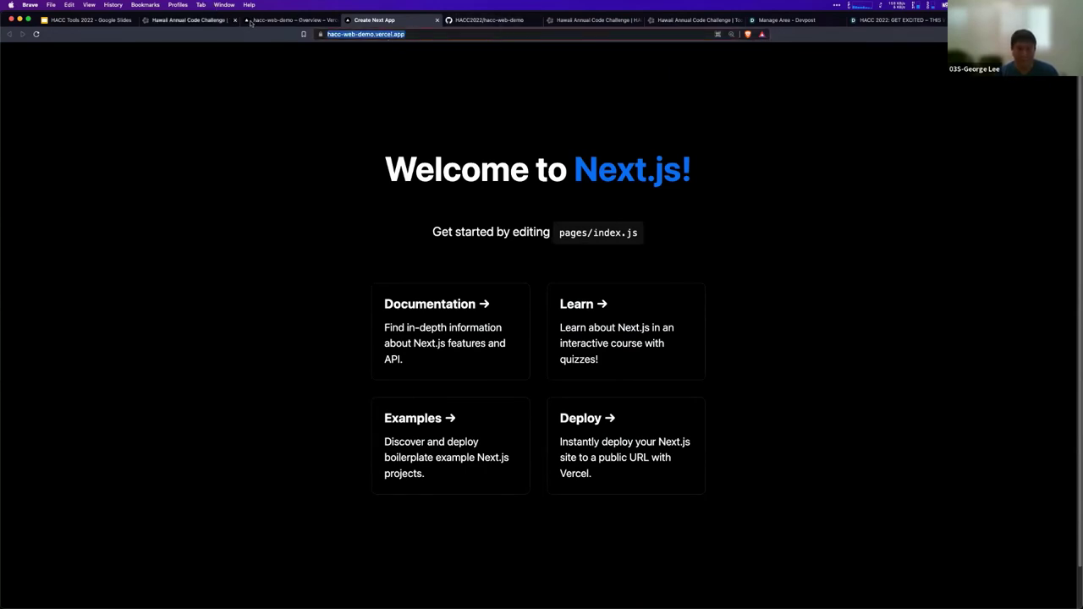
left_click(330, 165)
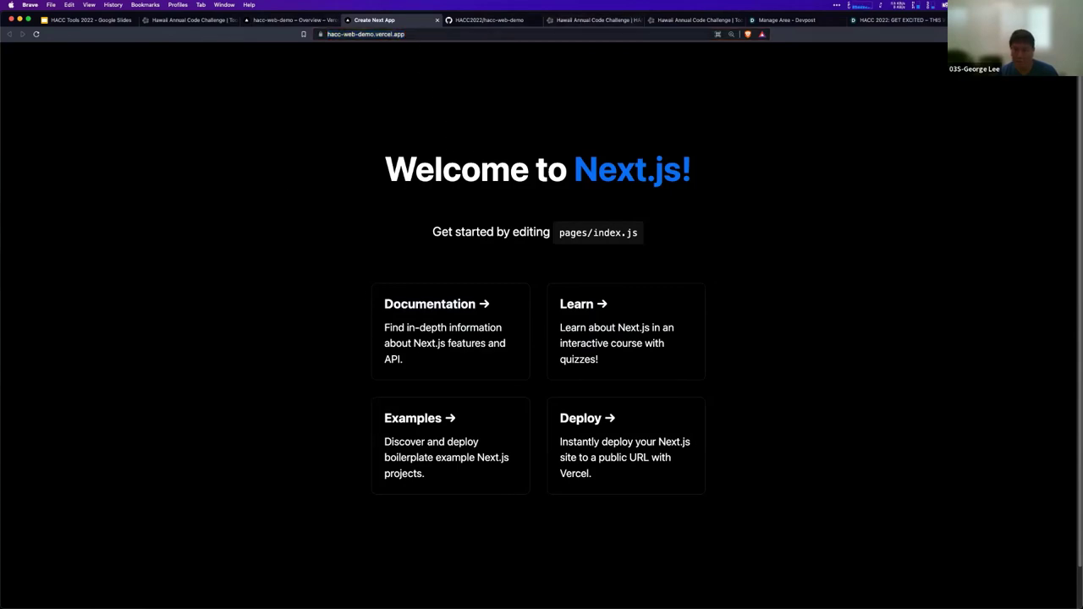
Switch to the HACC 2022 hackathon overview page on Devpost.
left_click(28, 18)
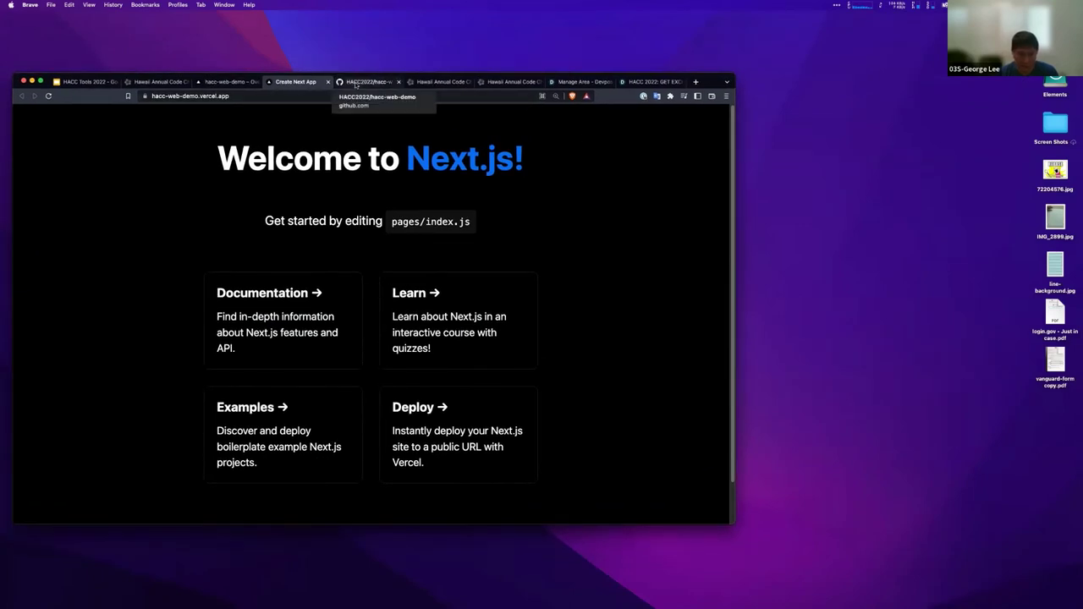
left_click(363, 82)
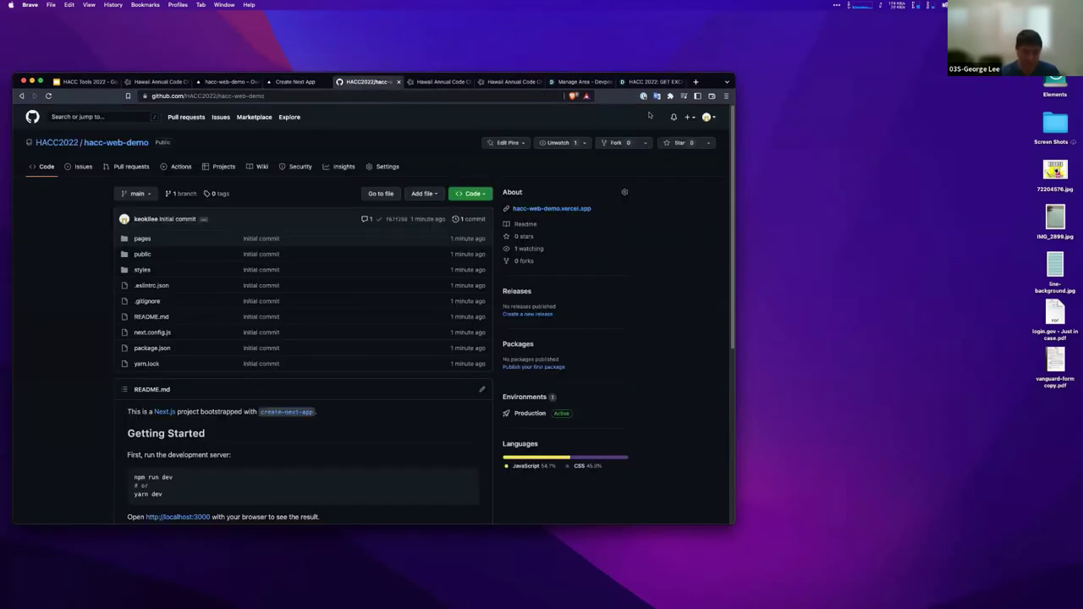
key("ctrl+alt+Return")
left_click(584, 24)
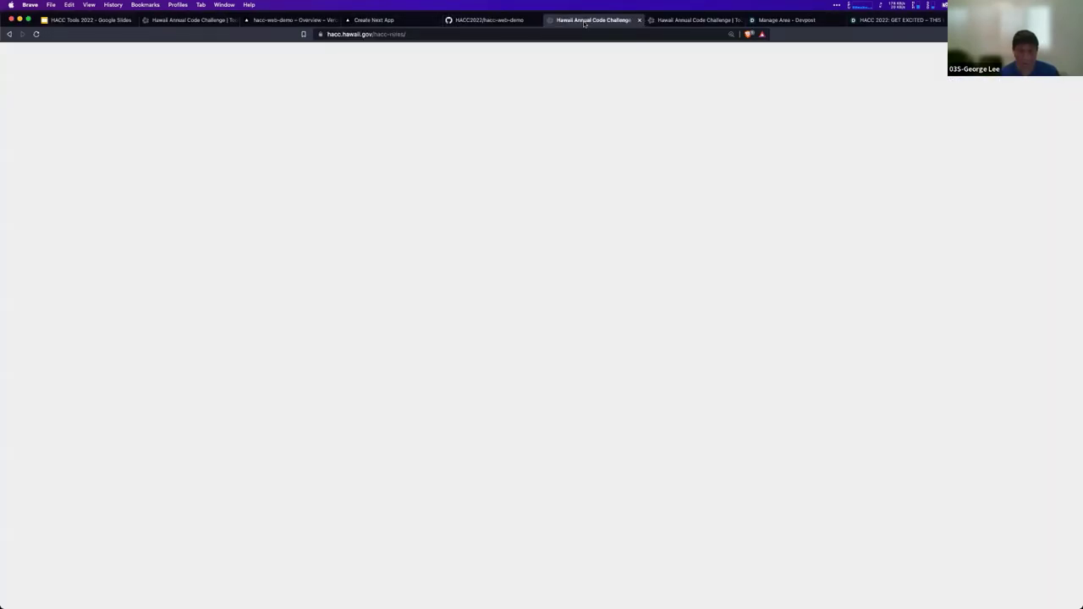
left_click(696, 22)
left_click(904, 20)
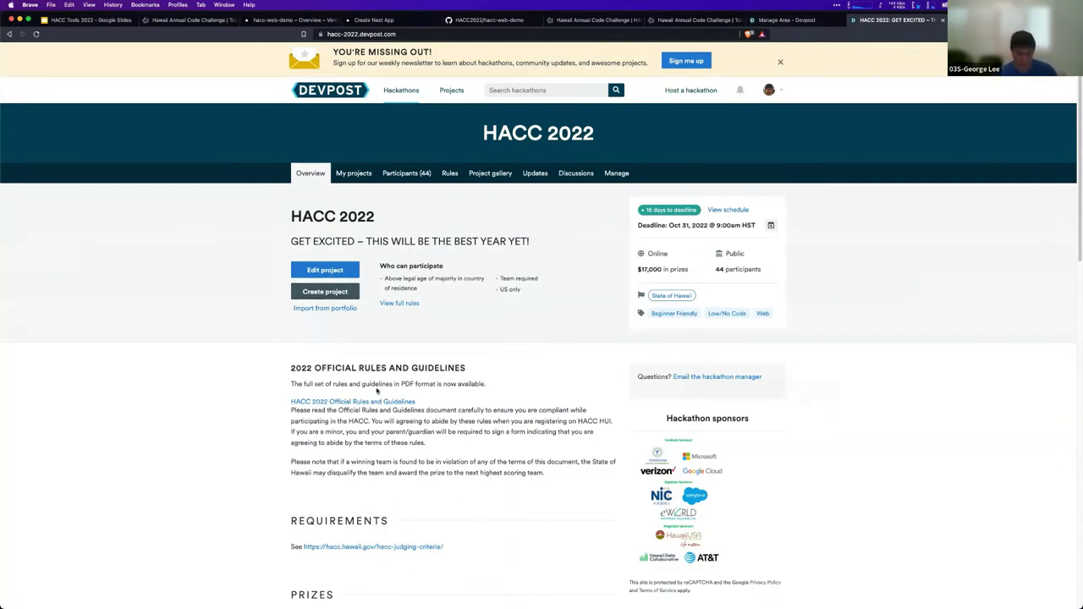
Create a new project for HACC 2022 and answer the bicycles image challenge.
left_click(321, 292)
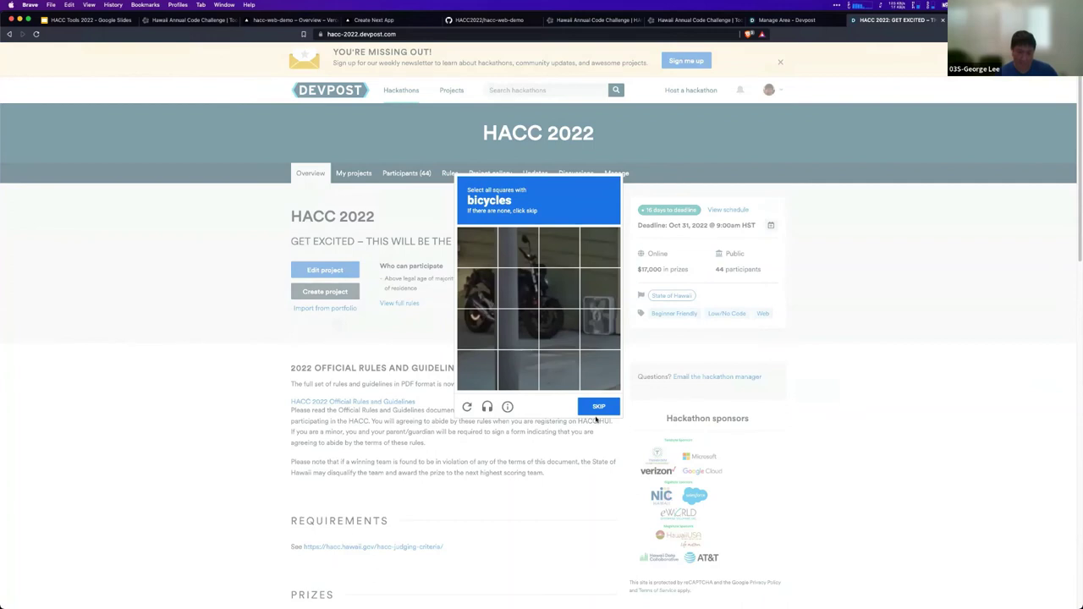
left_click(547, 333)
left_click(546, 301)
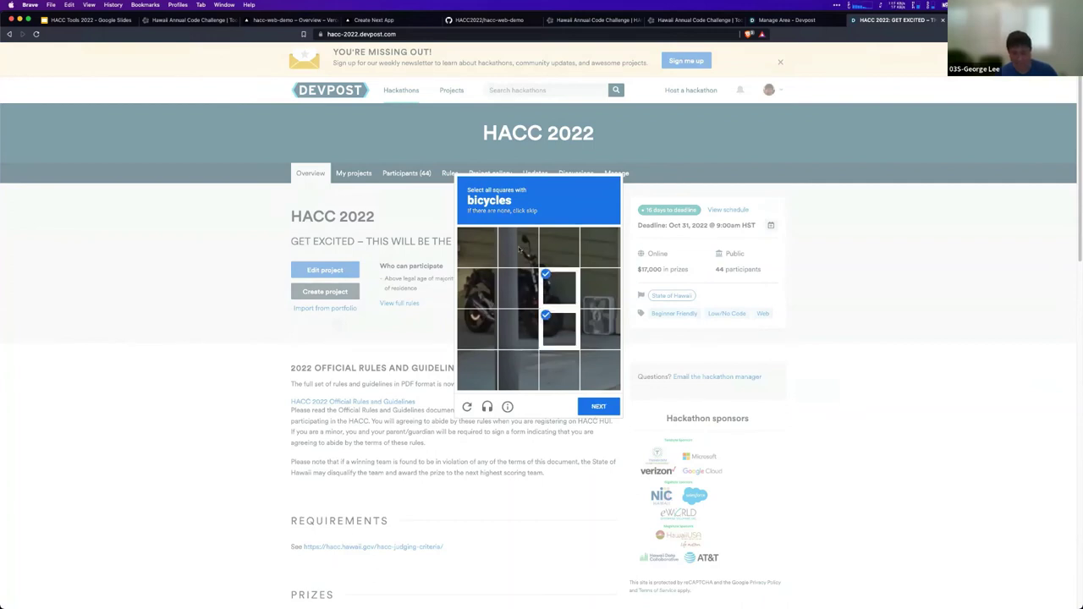
left_click(520, 250)
left_click(518, 289)
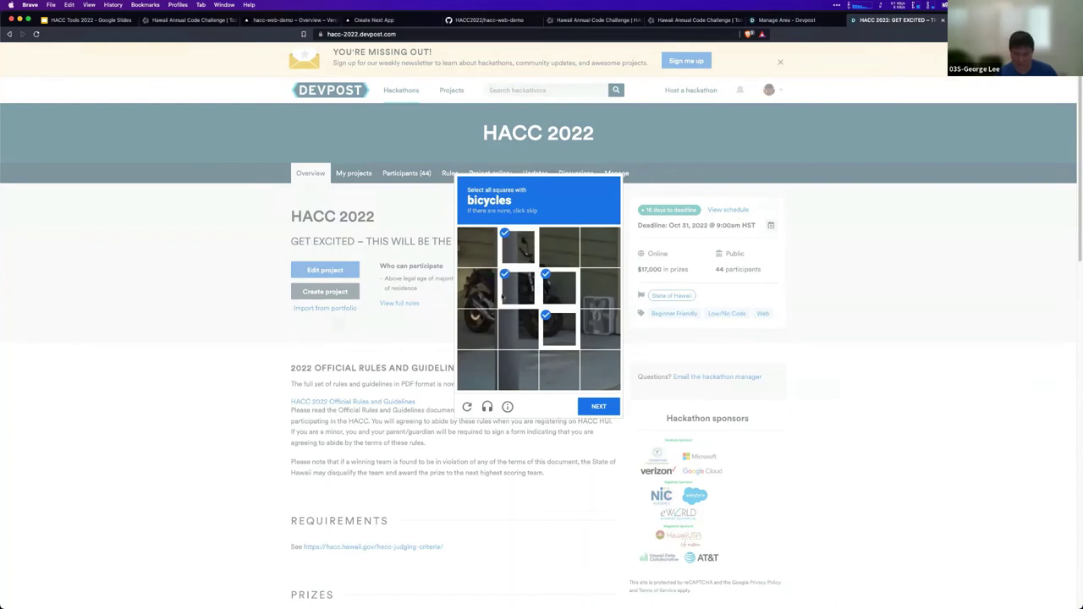
left_click(472, 294)
left_click(476, 332)
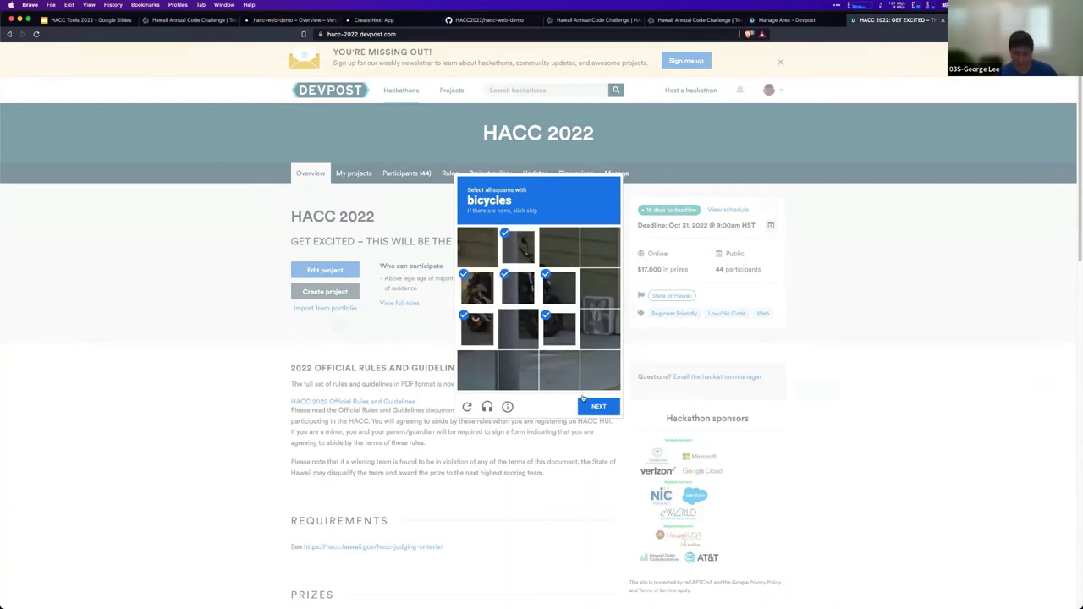
left_click(523, 327)
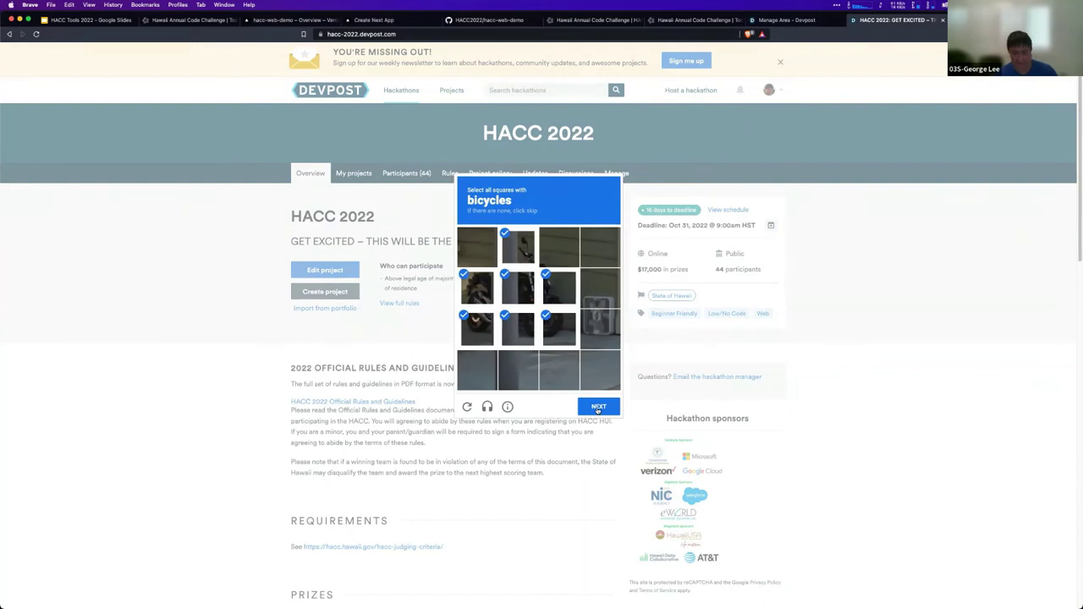
left_click(597, 408)
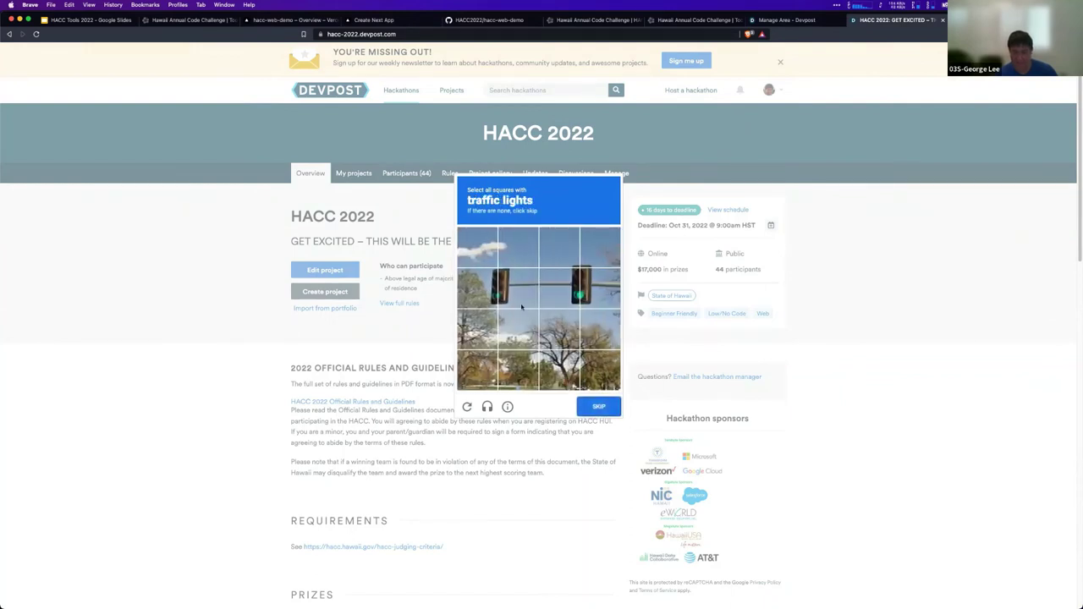
Select all four squares with traffic lights in the image challenge and verify the answer.
left_click(484, 293)
left_click(518, 289)
left_click(595, 292)
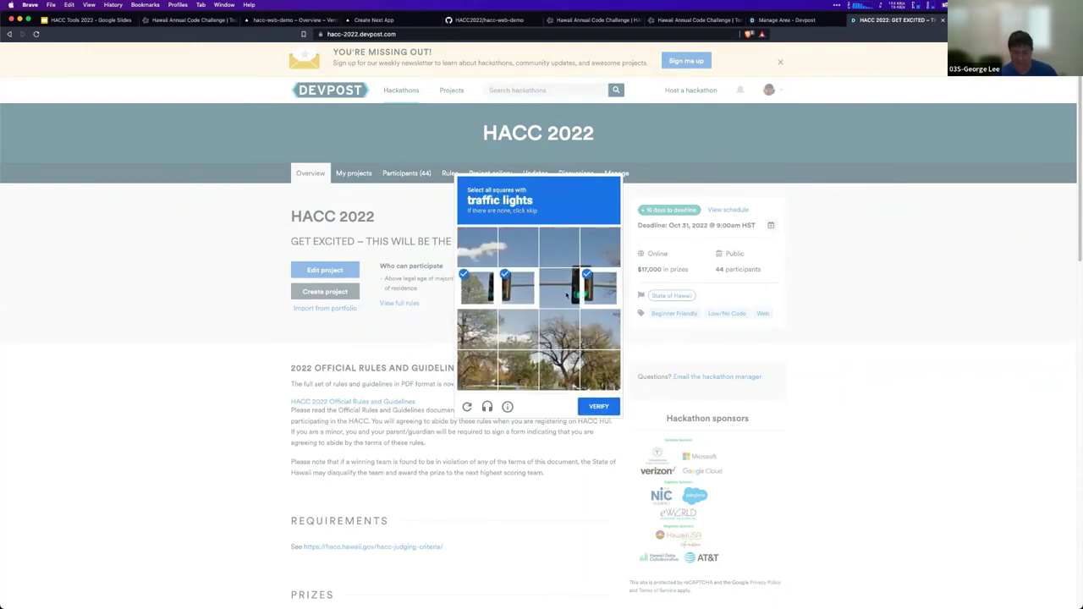
left_click(558, 292)
left_click(598, 407)
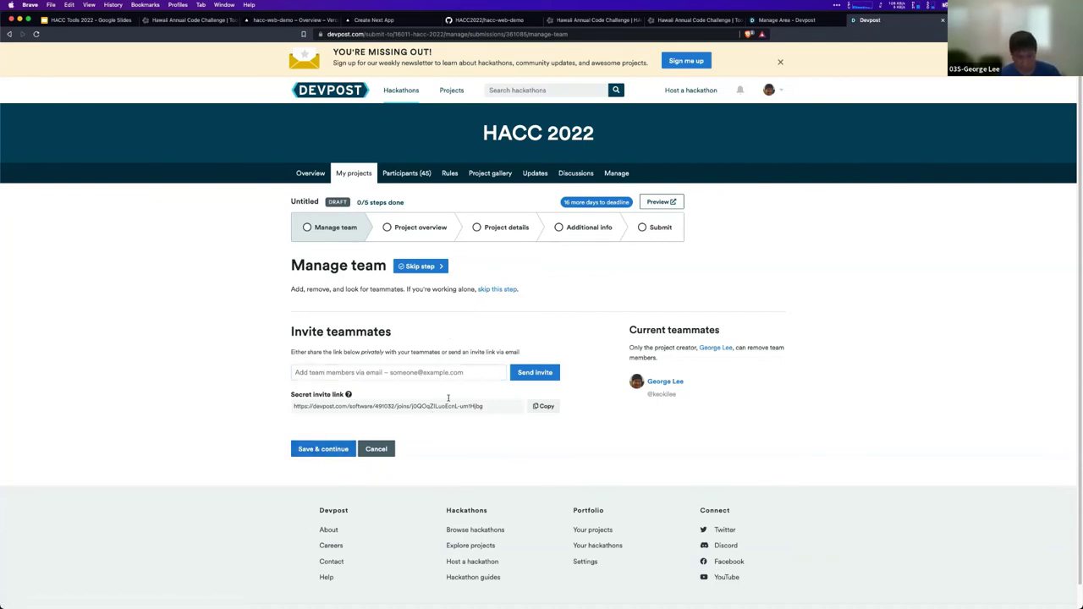
Copy the secret invite link for teammates, then save the team step and continue to the project overview.
left_click(542, 406)
key("super+equal")
key("super+equal")
scroll(474, 423, "up", 1)
scroll(471, 422, "up", 2)
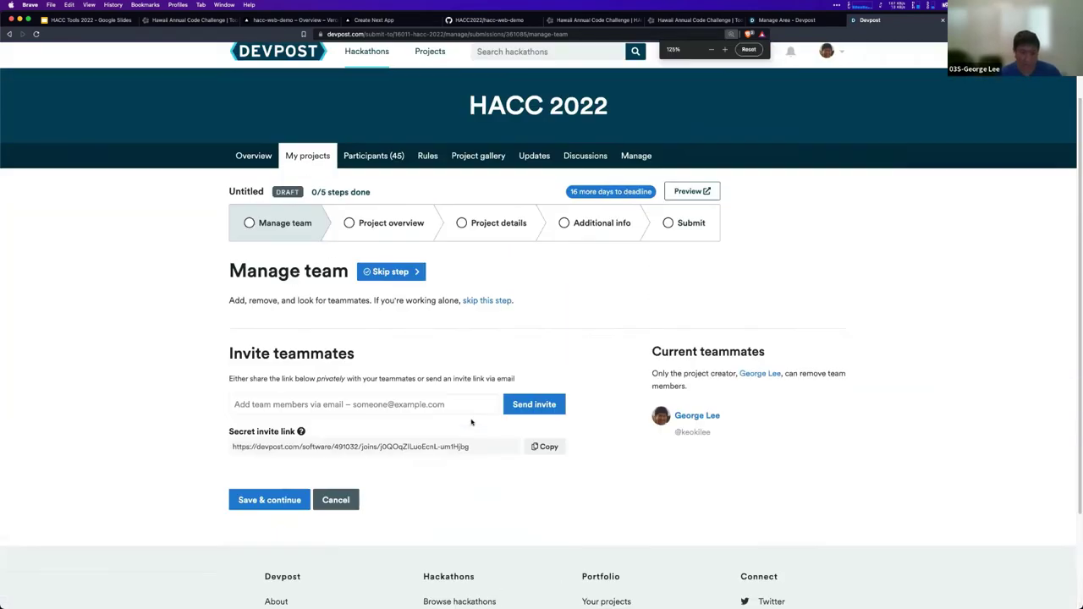
scroll(471, 423, "down", 1)
left_click(267, 492)
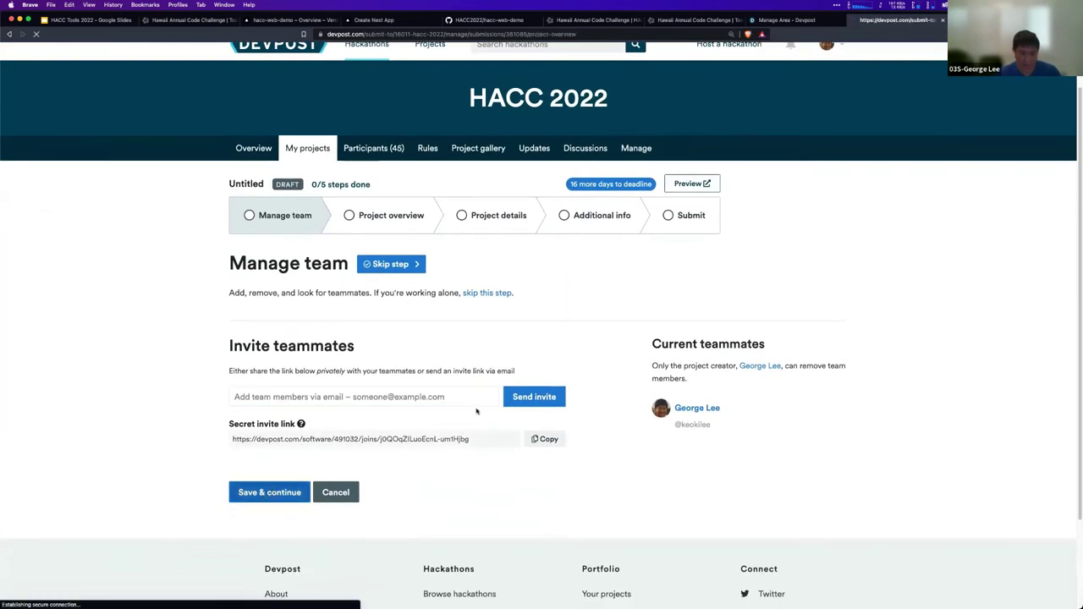
scroll(355, 364, "down", 2)
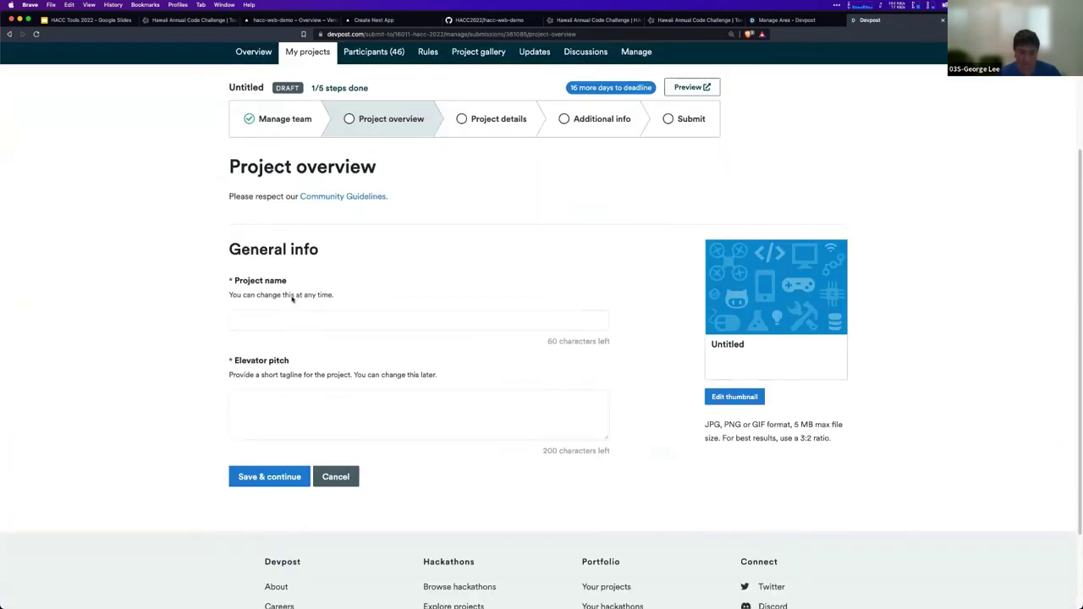
Name the project as the presenter's demo app, enter the pitch "This is the best app, worked really hard on it." and save the overview.
left_click(587, 320)
type("George's demo app")
left_click(327, 413)
left_click(330, 402)
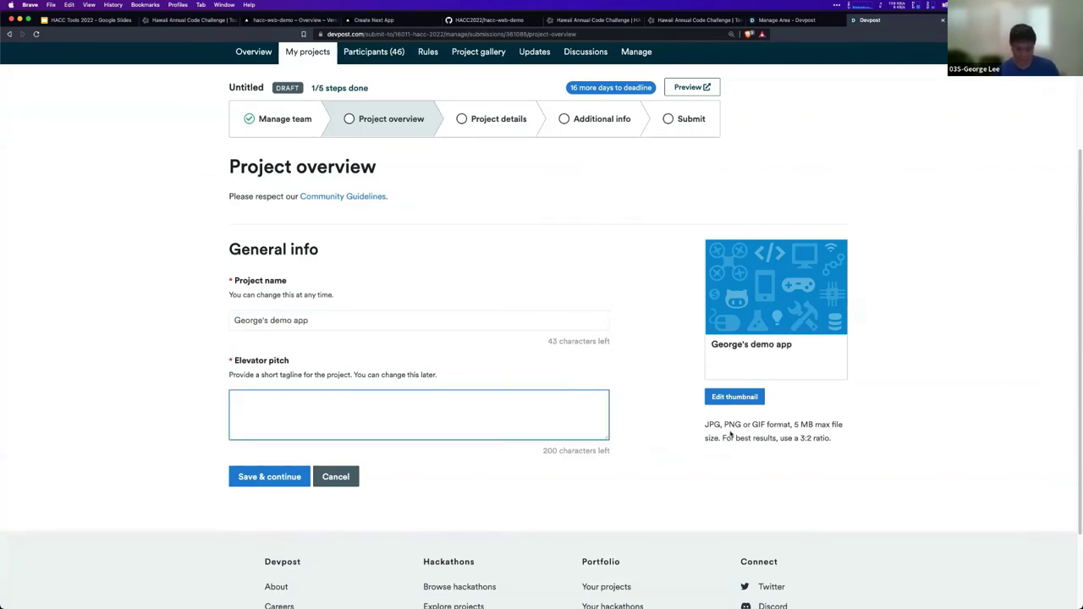
type("This is the best app,")
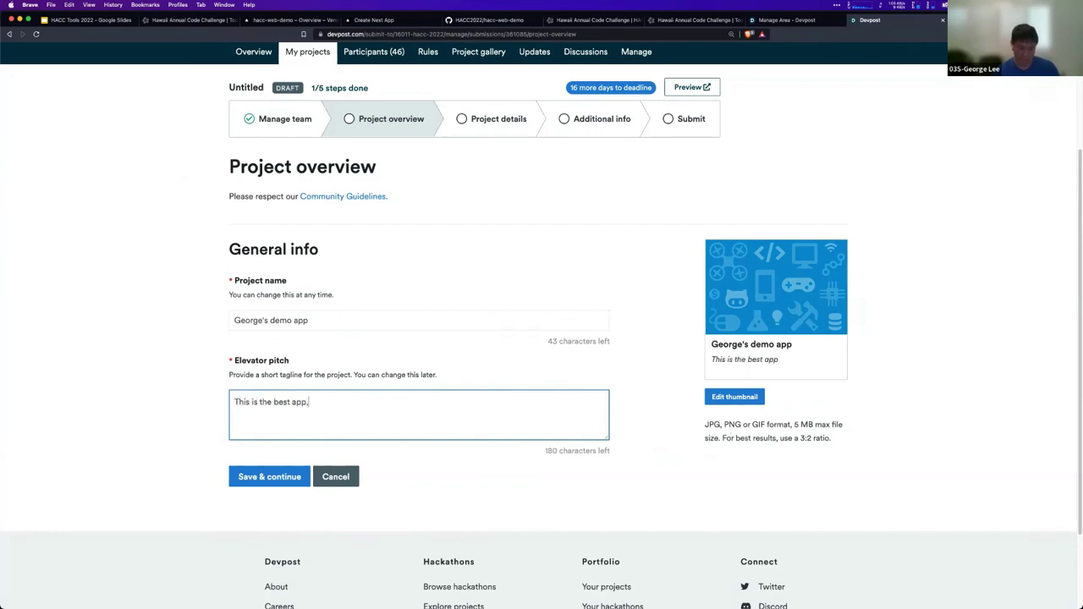
type(" worked really hard on it.")
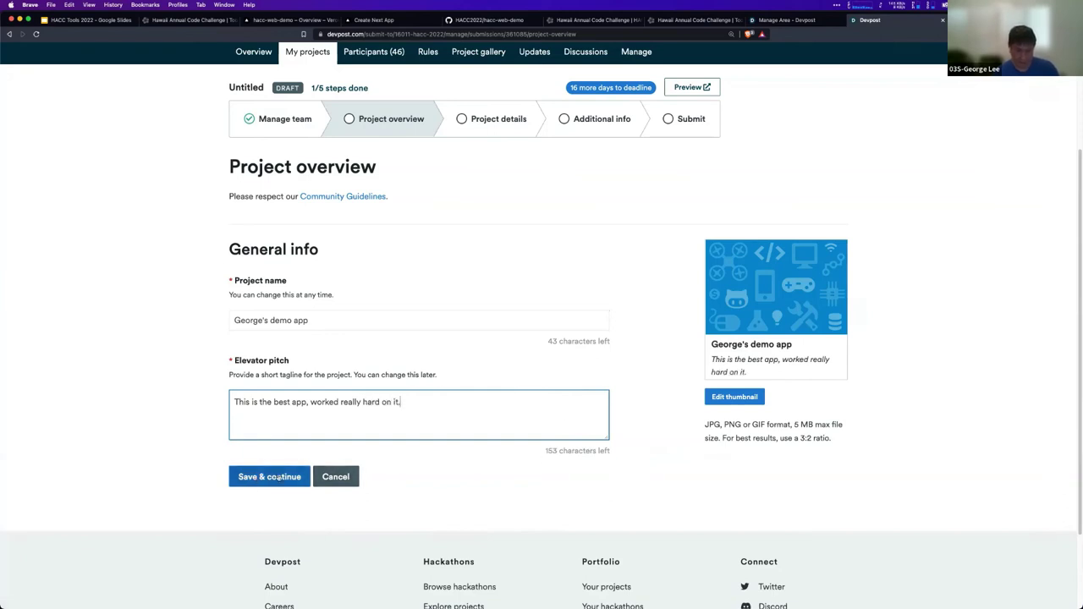
left_click(269, 477)
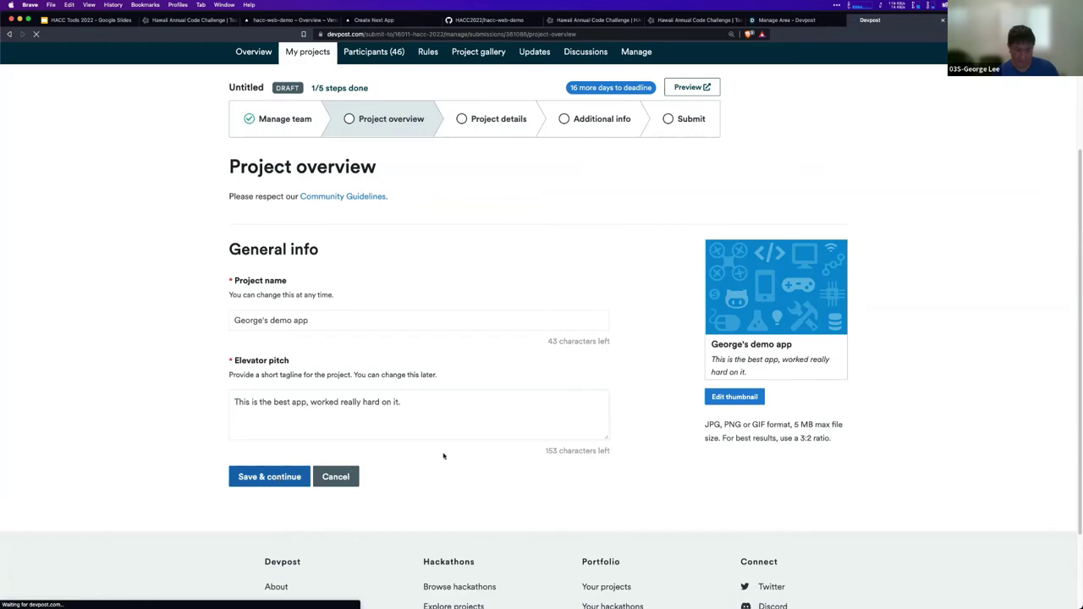
Write "Inspired by having to give a technical tools talk at HACC." beneath the Inspiration heading of the project story.
scroll(568, 458, "down", 4)
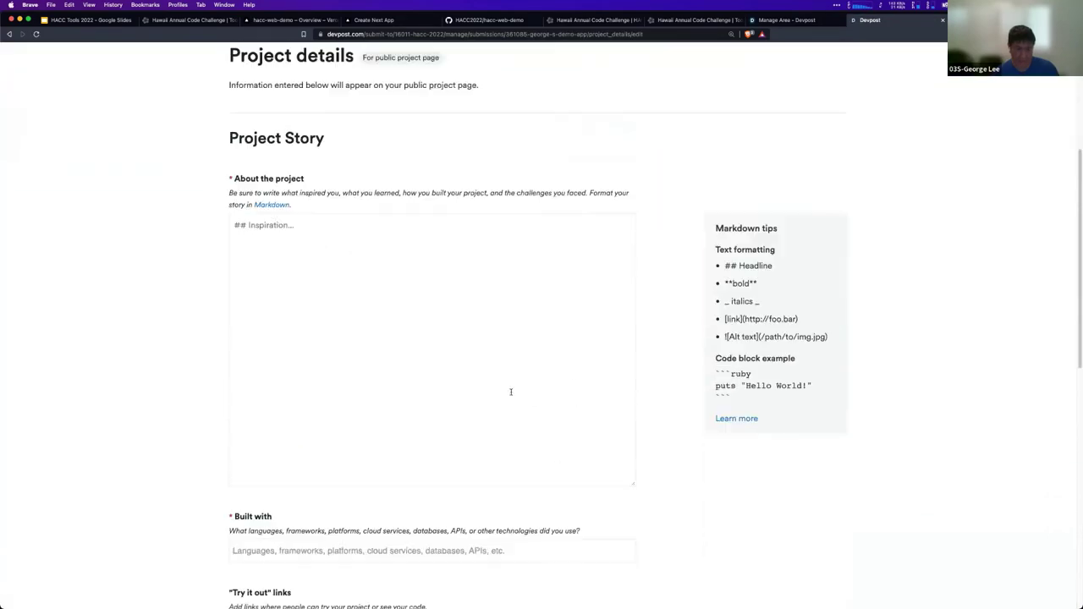
scroll(375, 358, "up", 2)
left_click(330, 355)
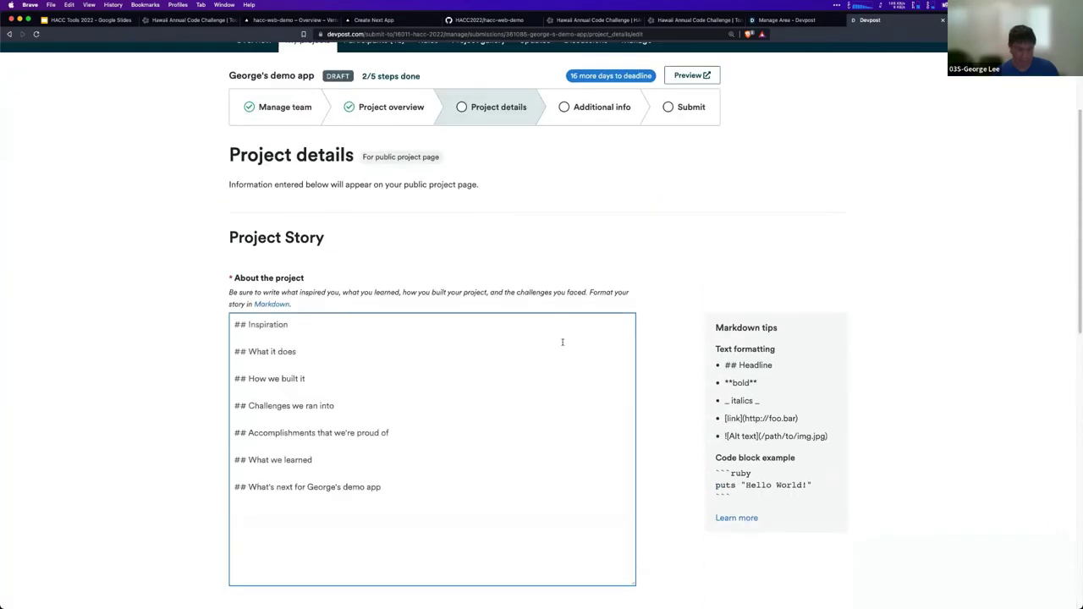
key("Return")
key("Return")
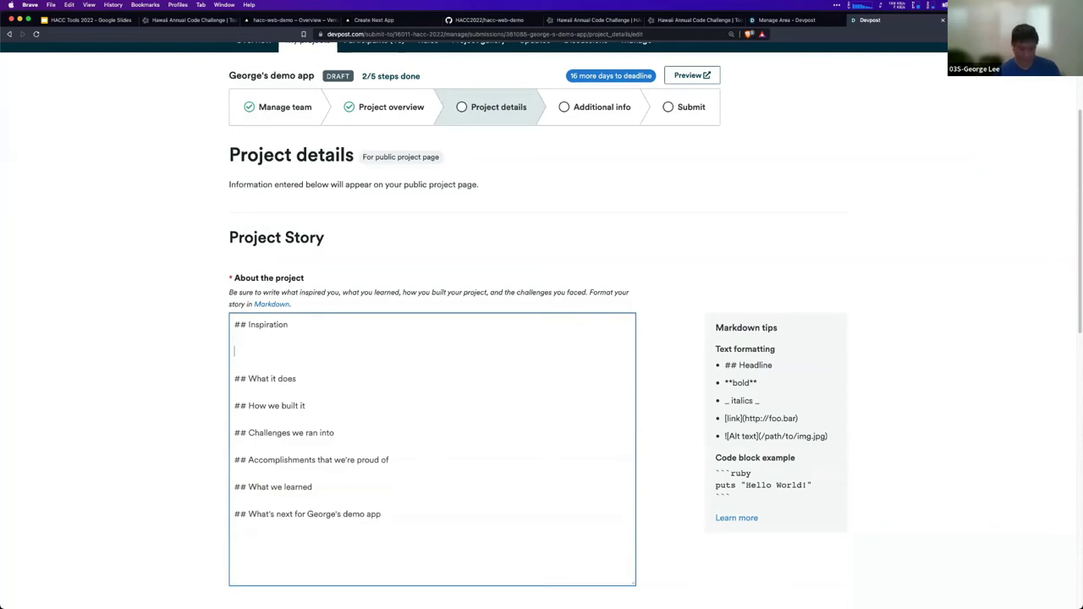
type("Inspired by having to give ")
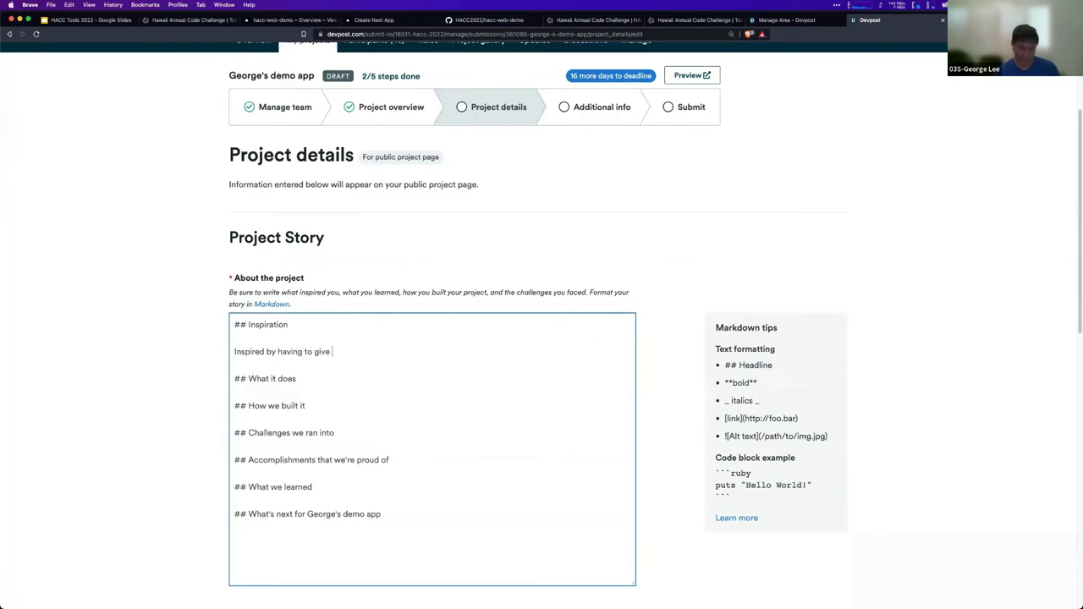
type("a technical ")
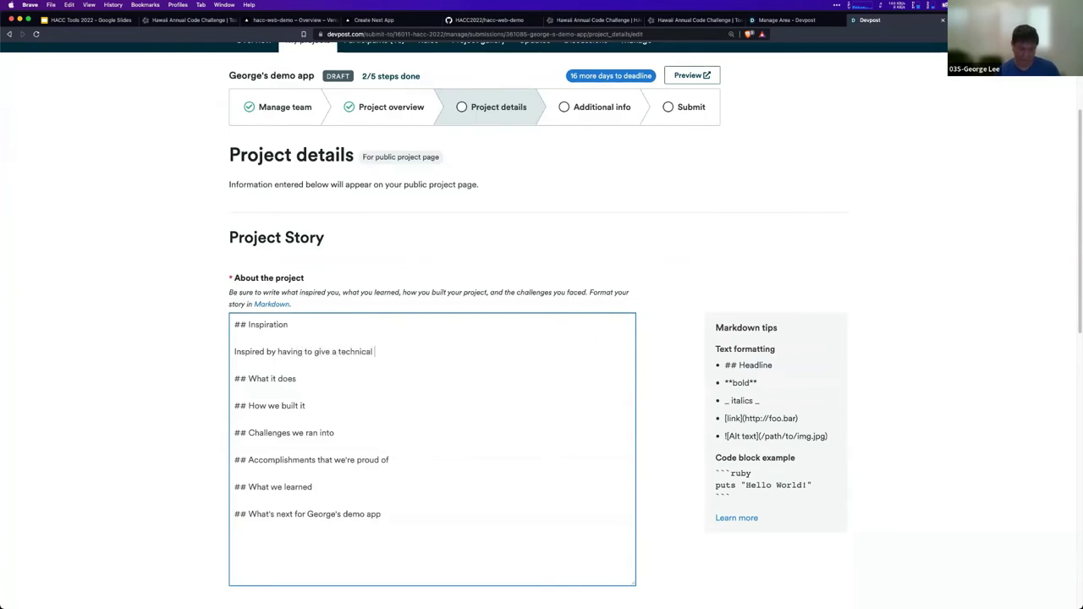
type("tools talk at")
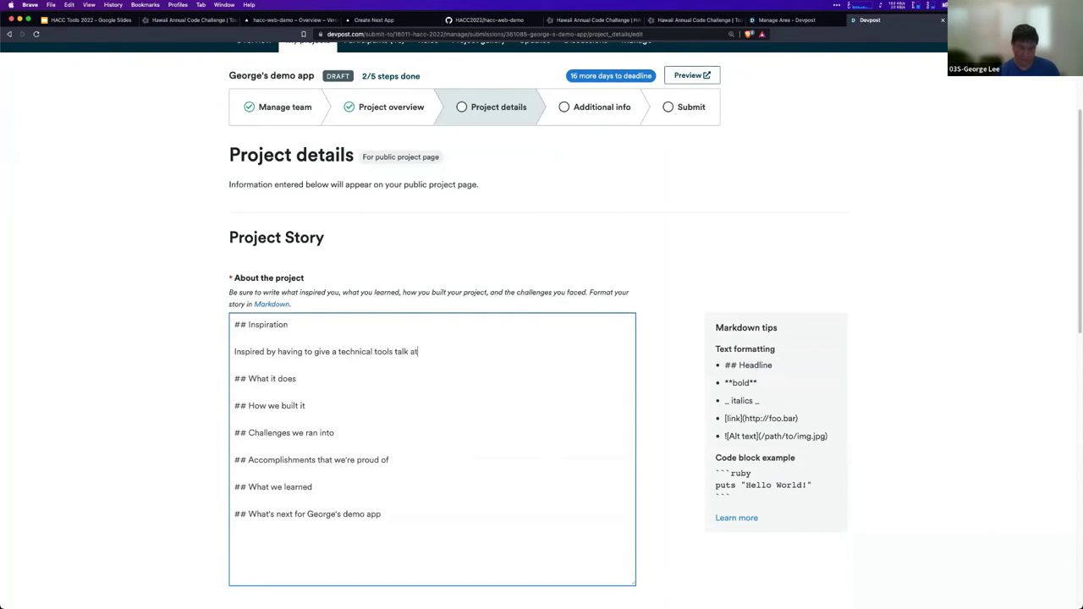
type(" HACC.")
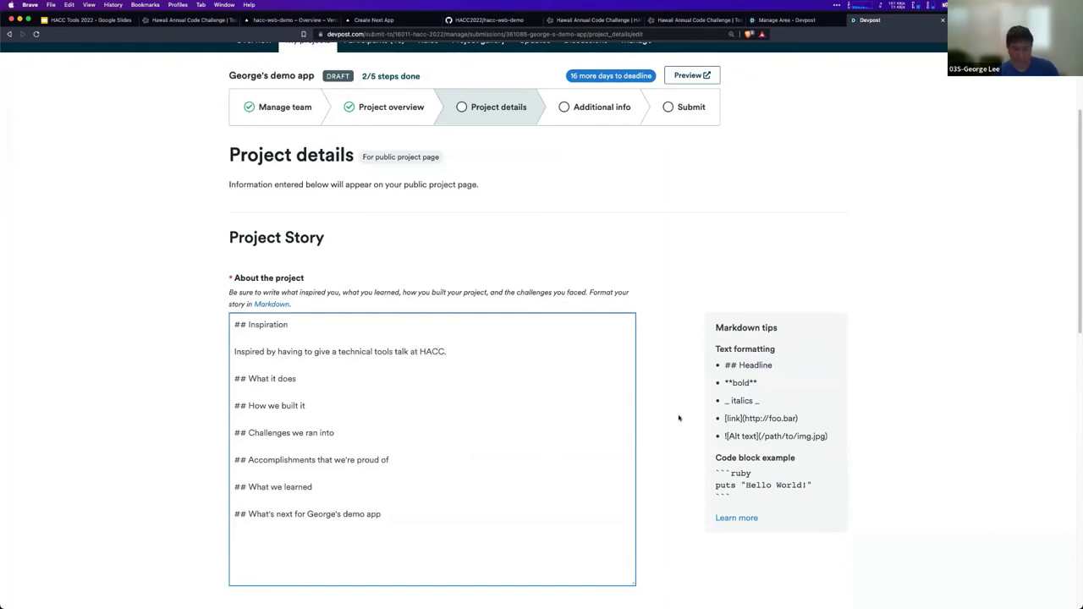
Add next.js and vercel as the technologies the project was built with.
scroll(678, 418, "down", 2)
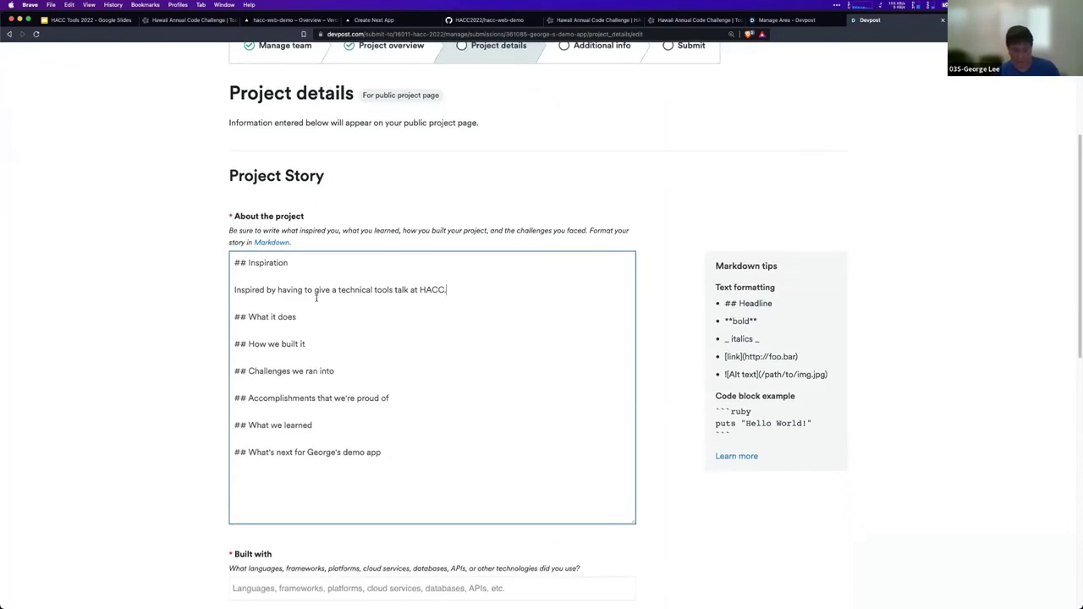
scroll(717, 375, "down", 5)
left_click(279, 356)
type("nex")
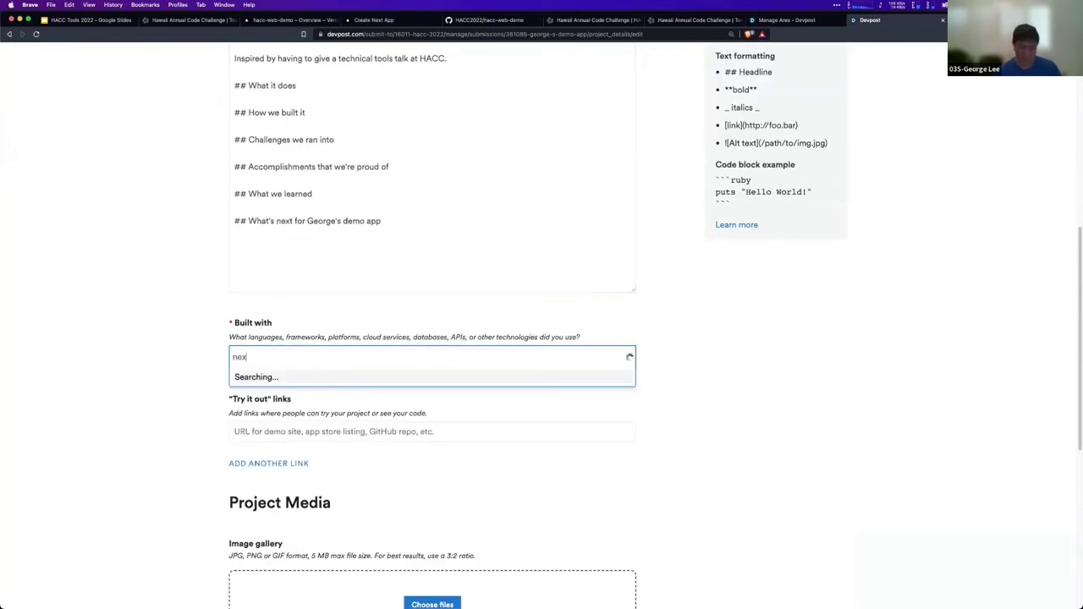
type("t.js")
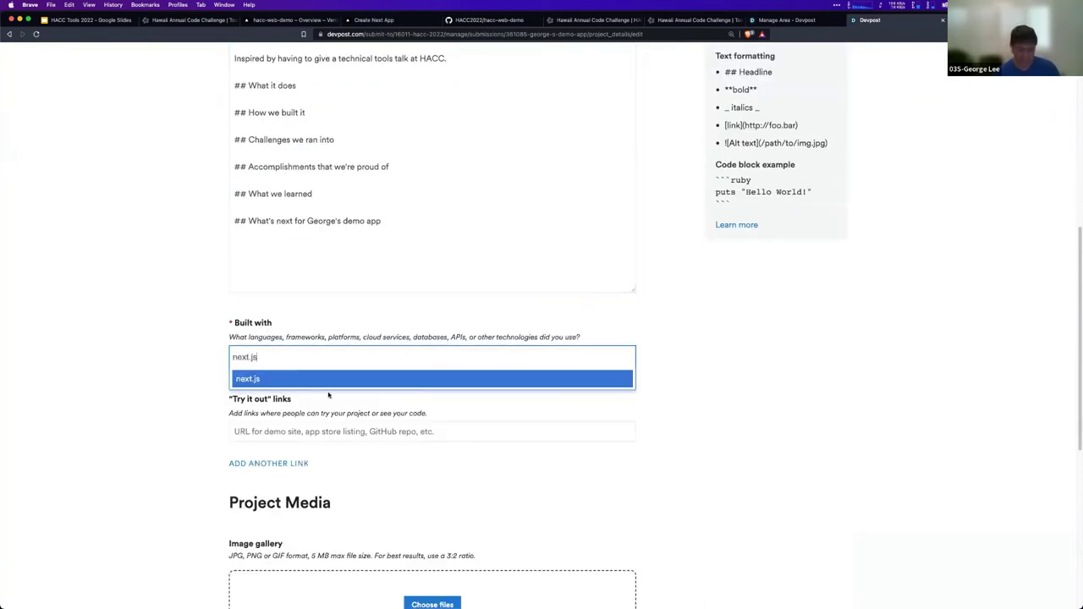
left_click(331, 381)
type("vercel")
left_click(292, 384)
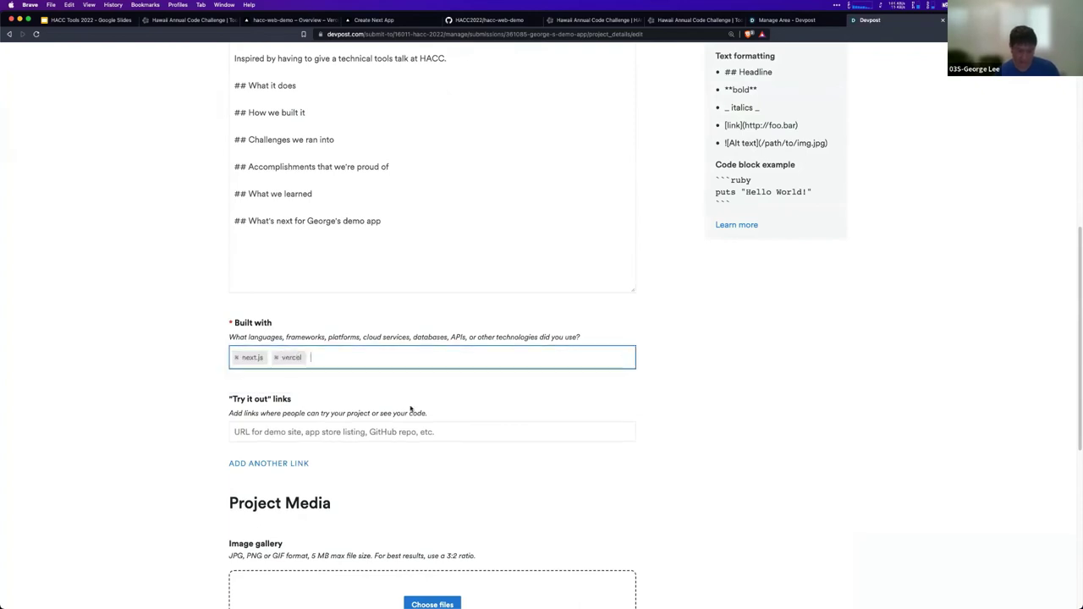
key("Tab")
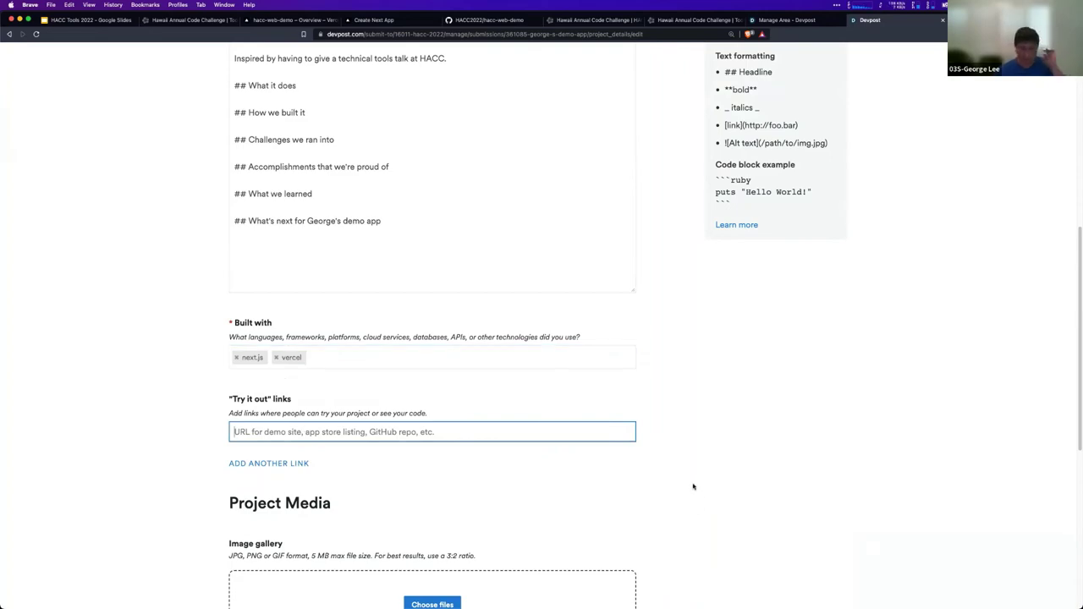
Copy the YouTube link from the speaker notes of the Demo slide in the HACC Tools 2022 Google Slides presentation.
scroll(699, 503, "up", 5)
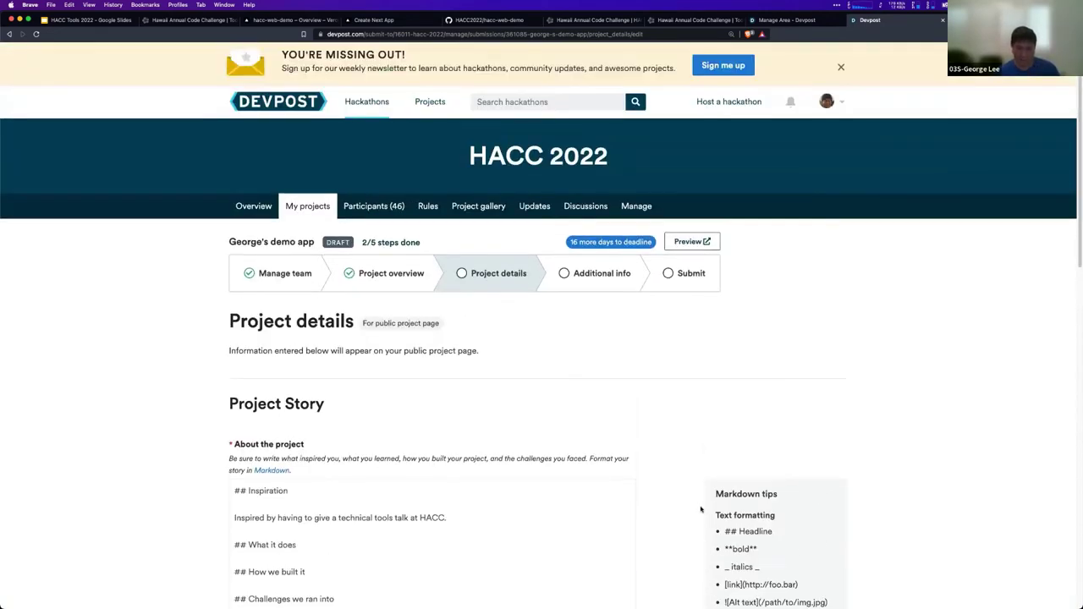
scroll(701, 509, "down", 5)
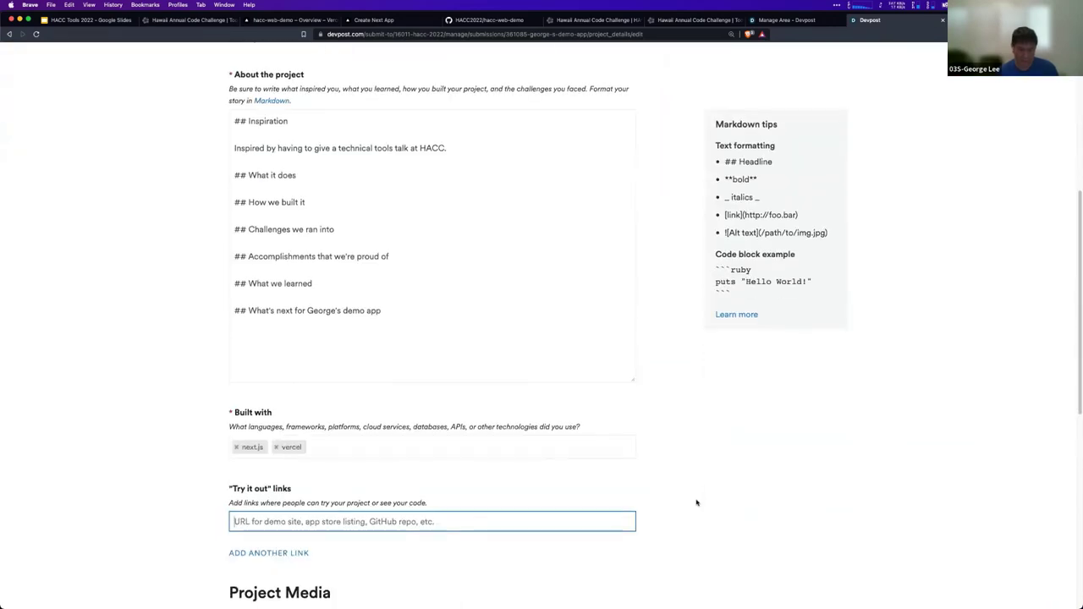
scroll(697, 502, "down", 1)
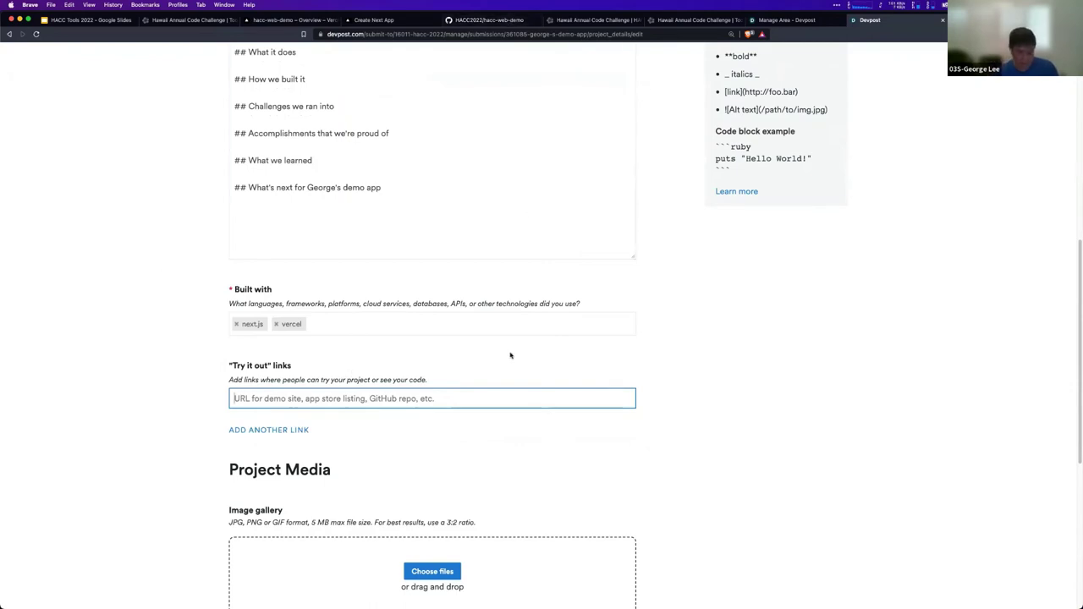
scroll(328, 413, "down", 5)
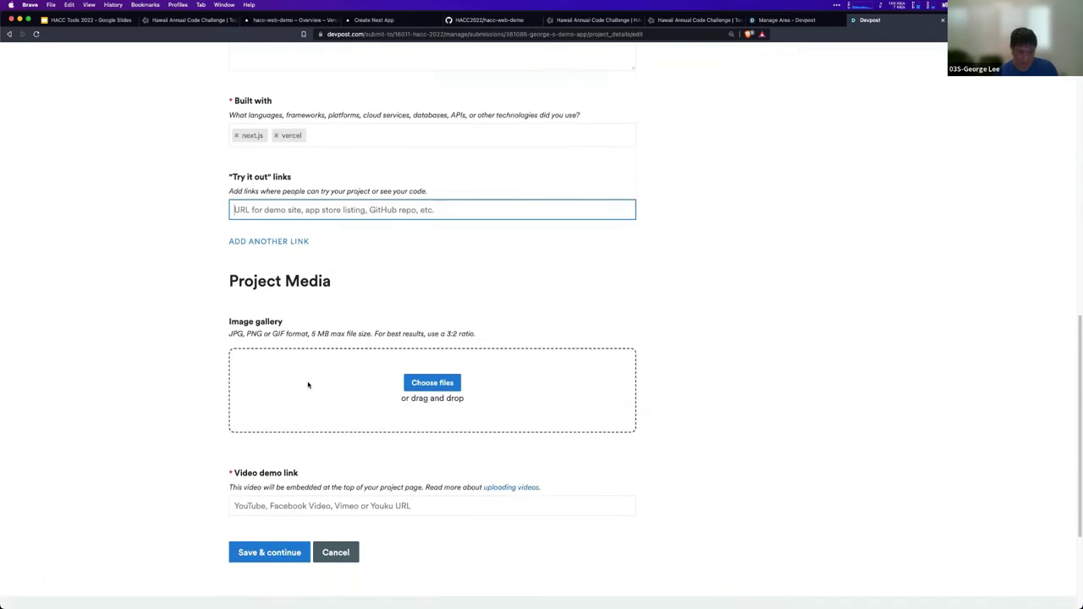
left_click(71, 21)
left_click_drag(245, 584, 95, 580)
key("super+c")
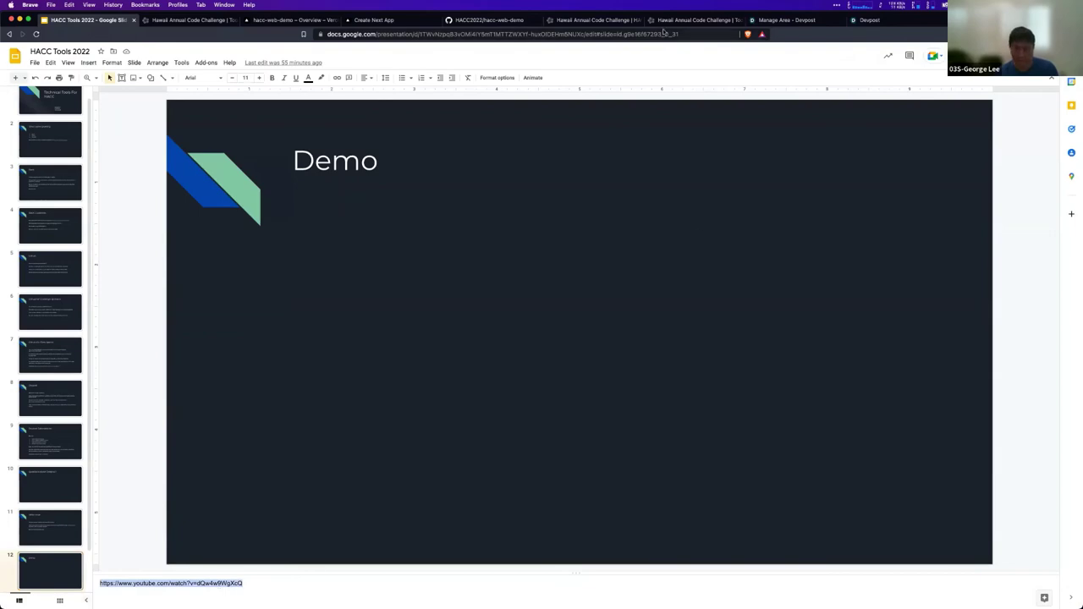
Return to the Devpost submission, paste the copied YouTube URL as the video demo link, and save the project details.
left_click(694, 19)
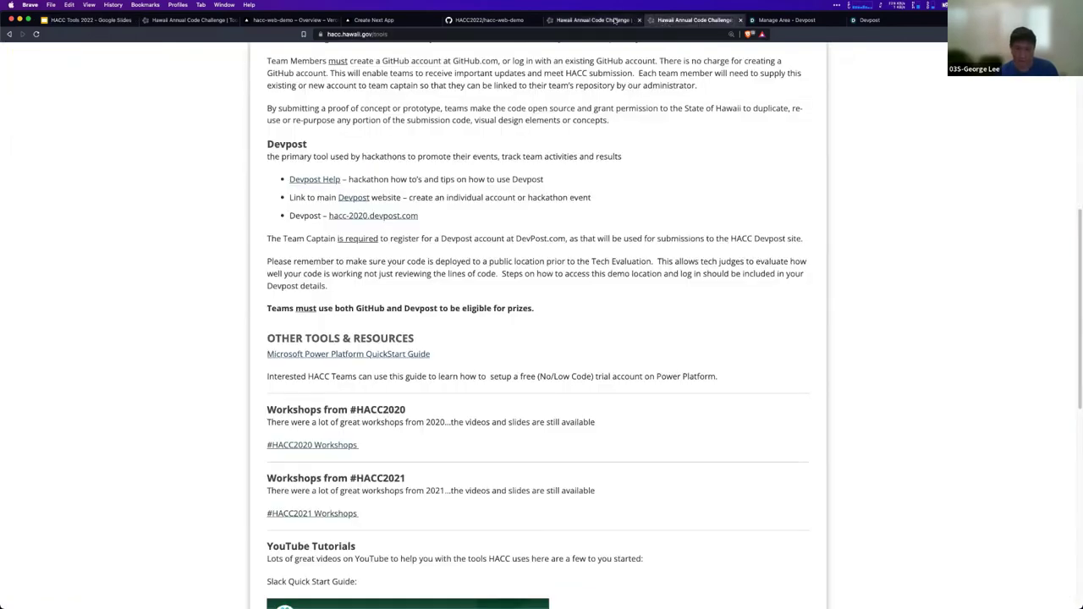
left_click(772, 23)
left_click(872, 19)
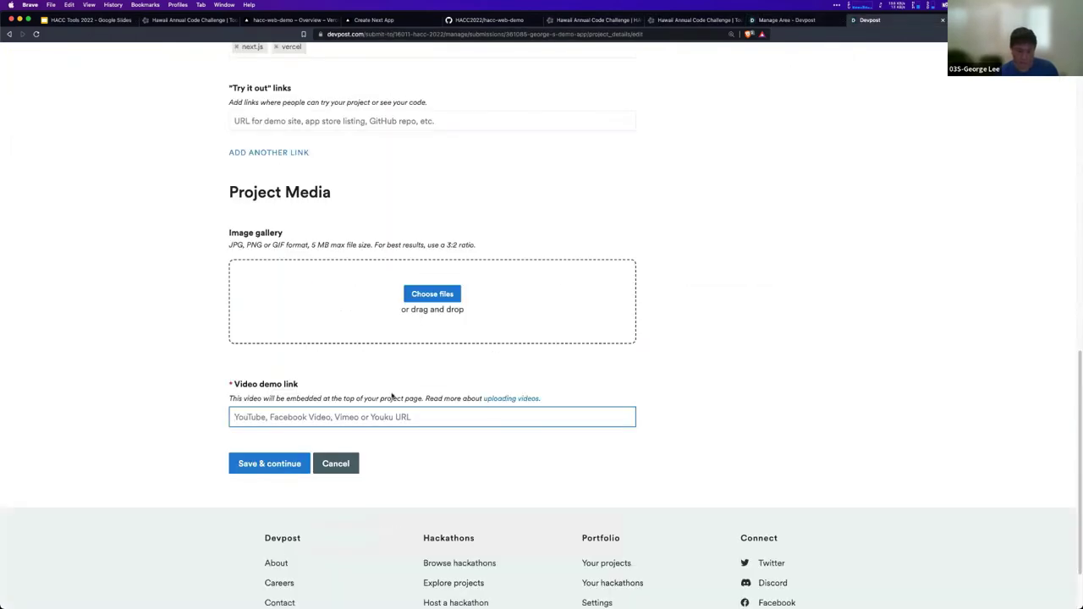
key("super+v")
left_click(261, 464)
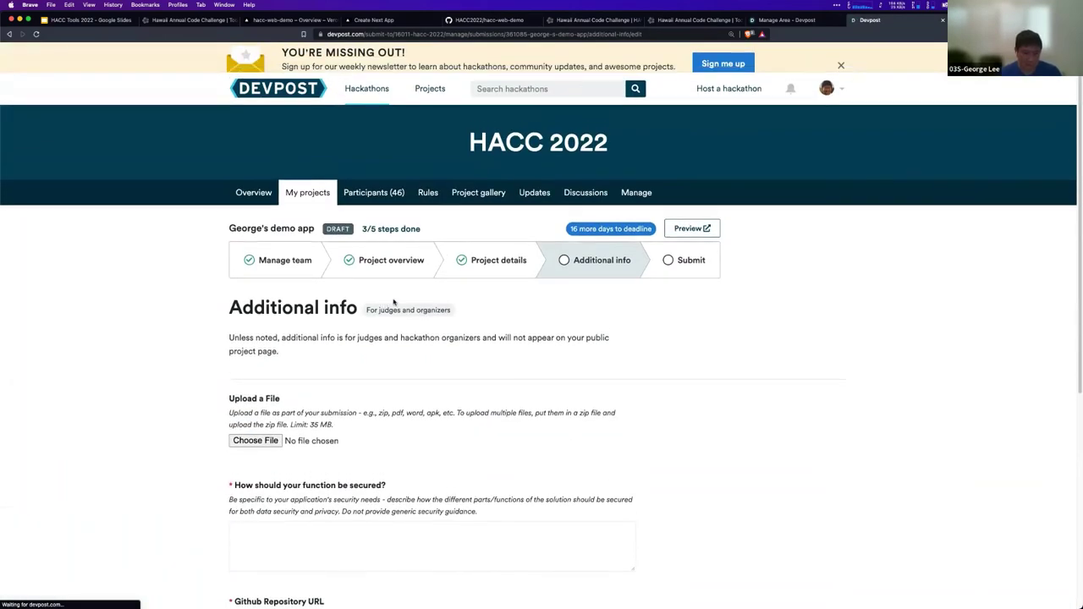
Answer how the function should be secured with "This app is publicly available so it doesn't need to be secured.".
scroll(393, 302, "down", 3)
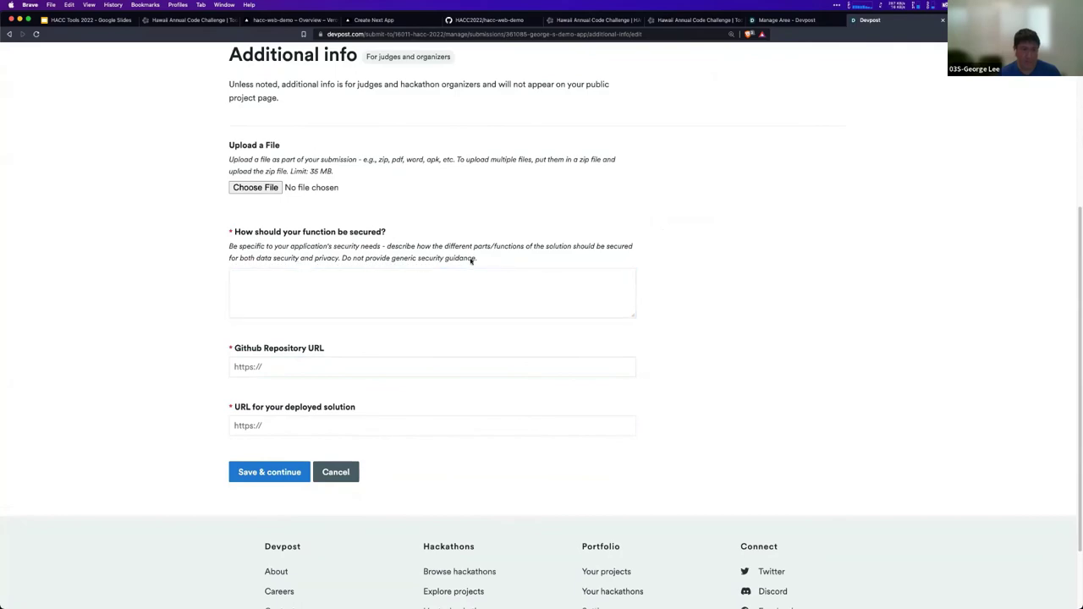
scroll(470, 262, "up", 1)
scroll(471, 262, "down", 1)
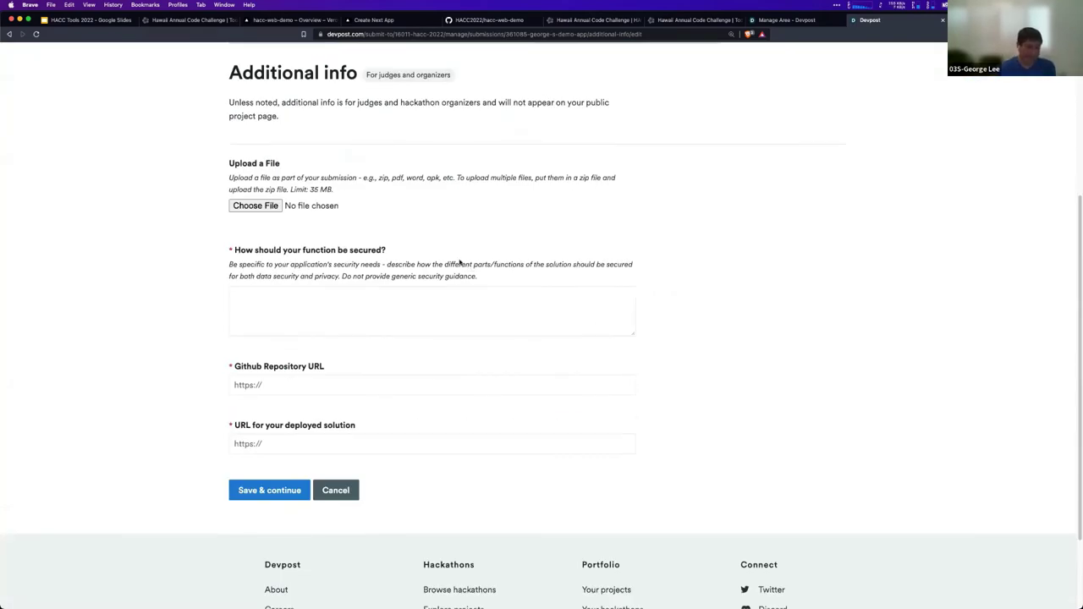
left_click(343, 302)
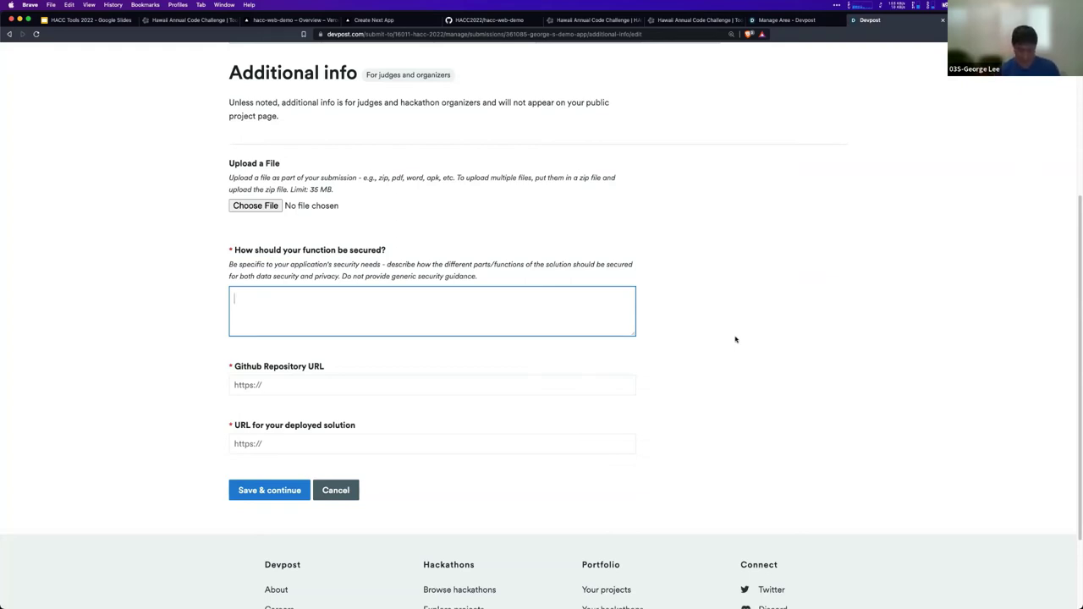
type("This app is p")
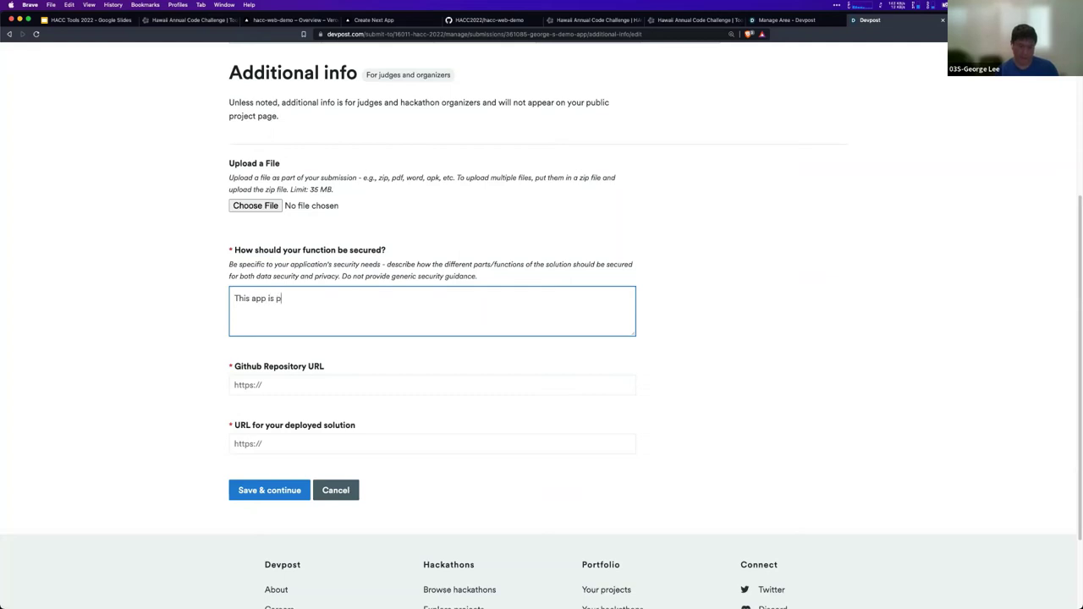
type("ublicly available so ")
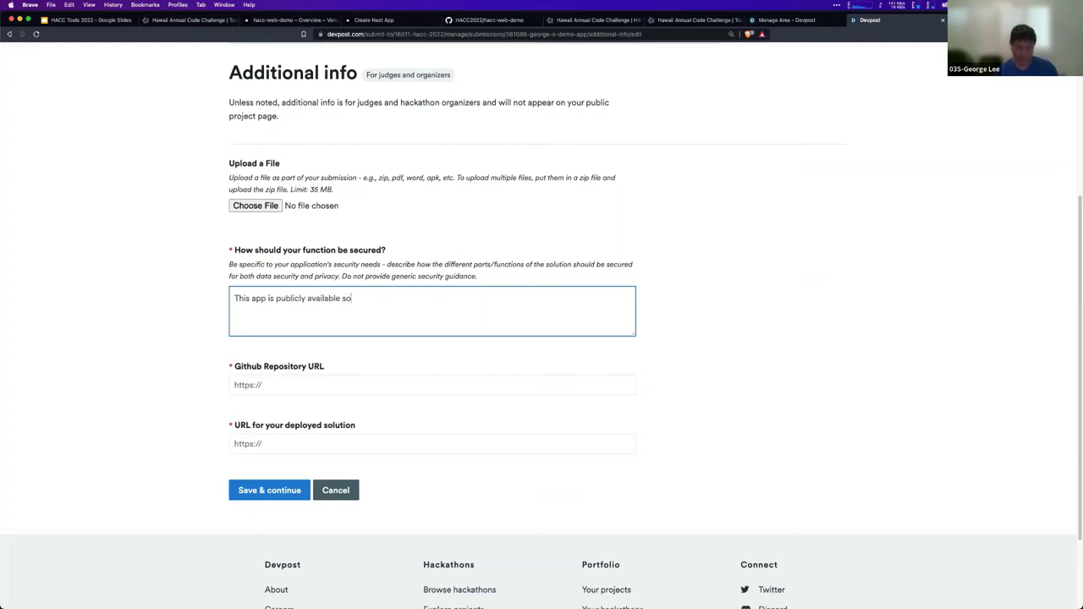
type("it doesn't need to be secured.")
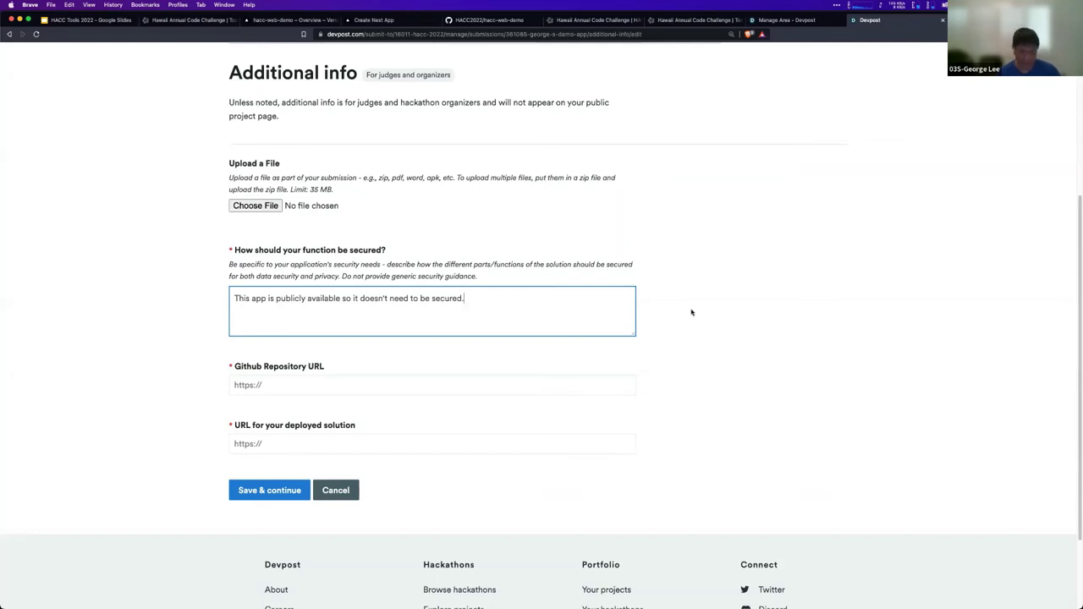
left_click(285, 386)
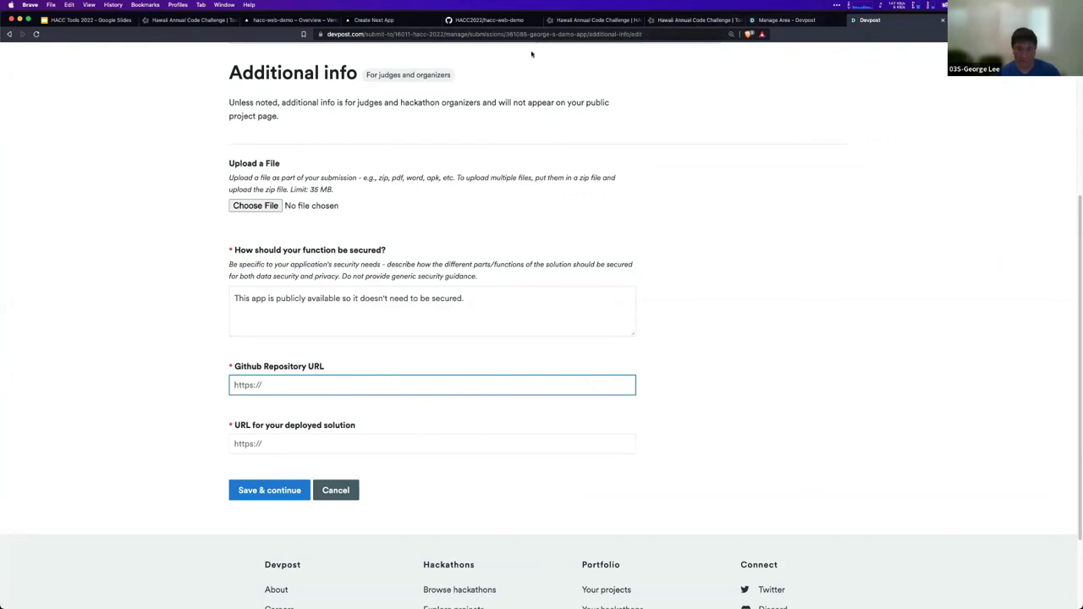
left_click(475, 28)
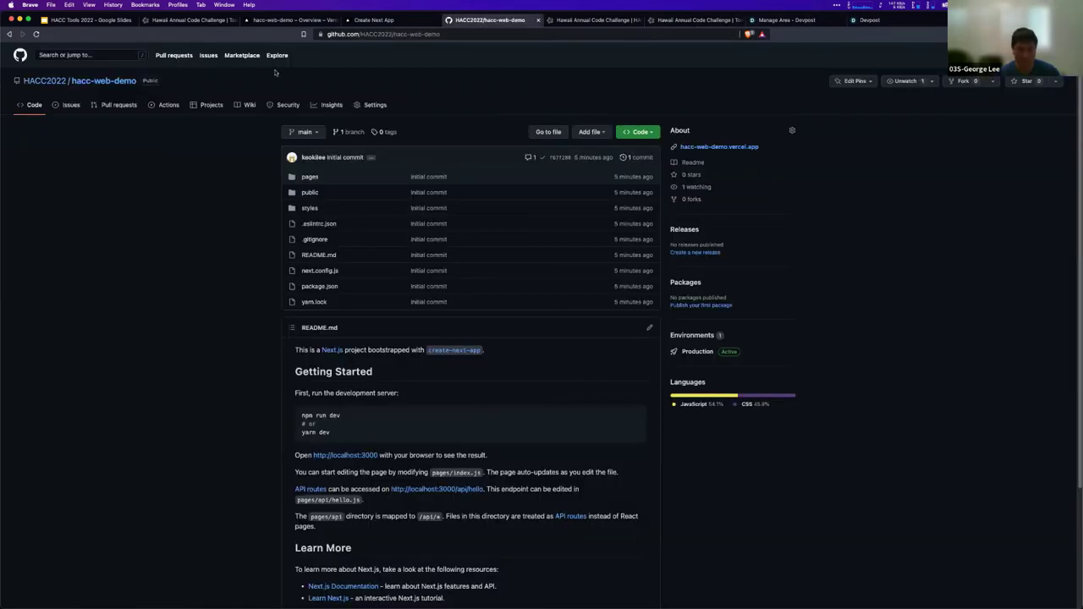
left_click(446, 34)
key("super+c")
left_click(870, 20)
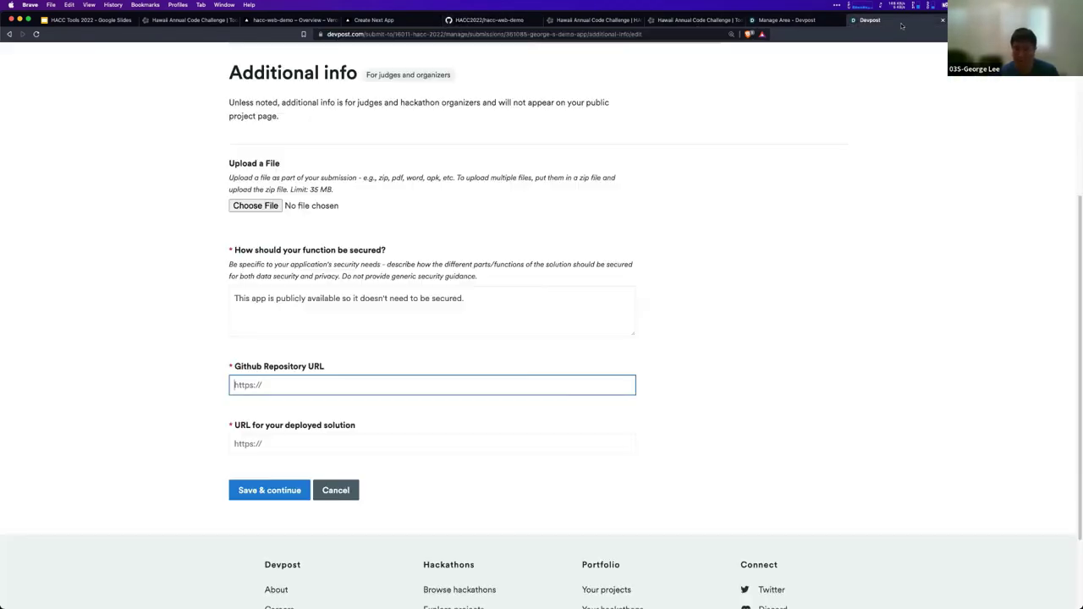
key("super+v")
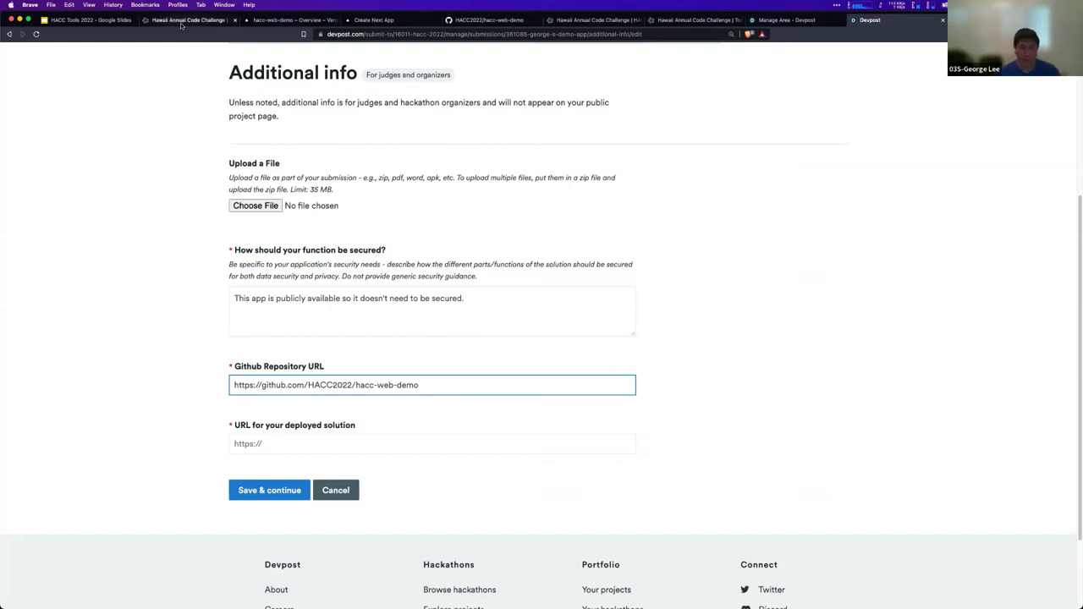
left_click(260, 20)
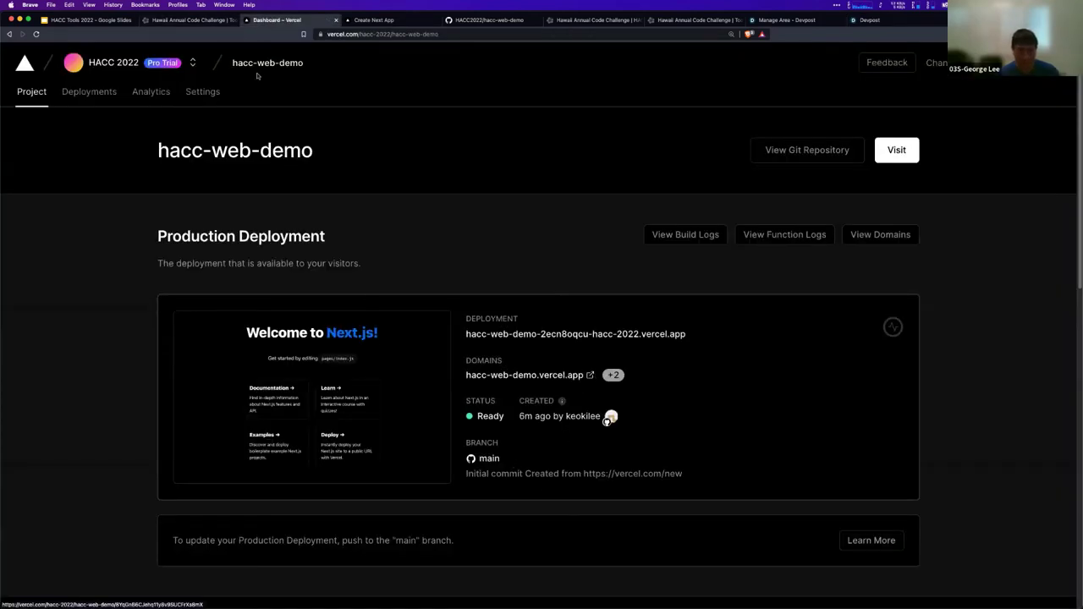
left_click(360, 20)
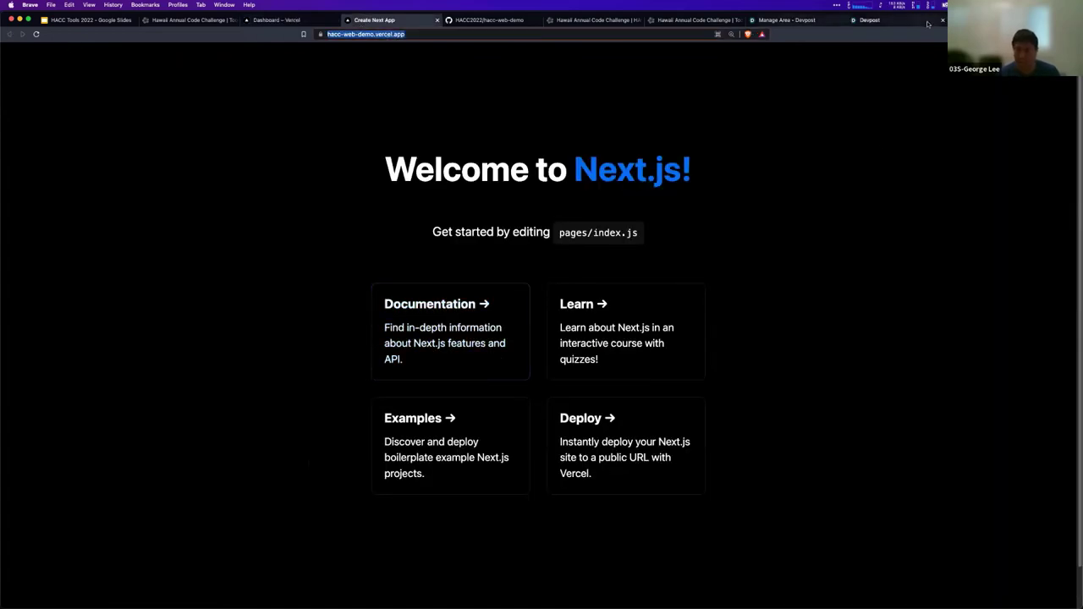
left_click(869, 20)
type("https://hacc-web-demo.vercel.app/")
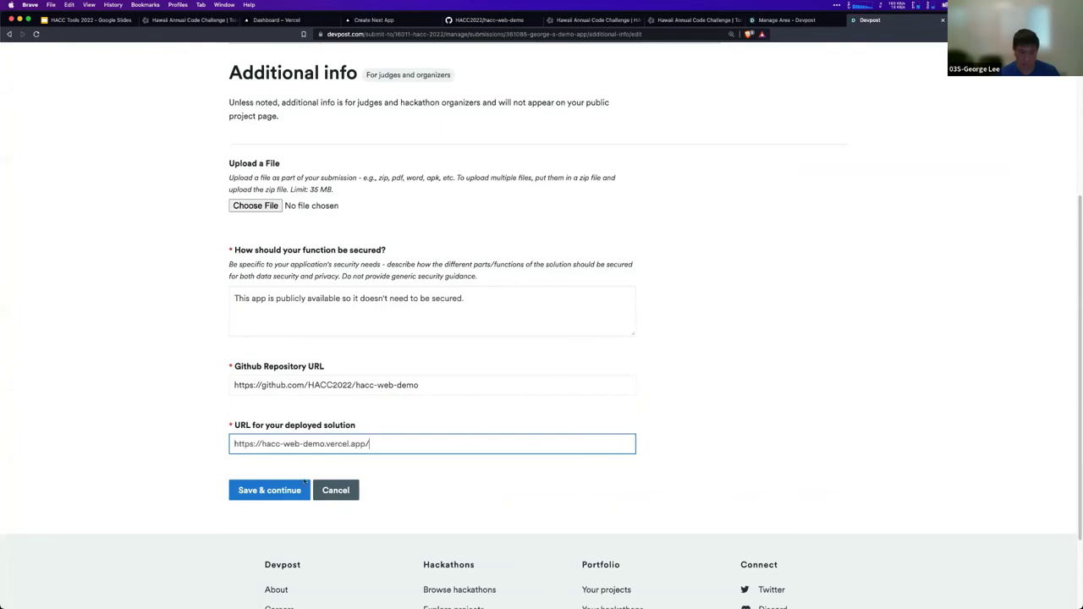
left_click(270, 491)
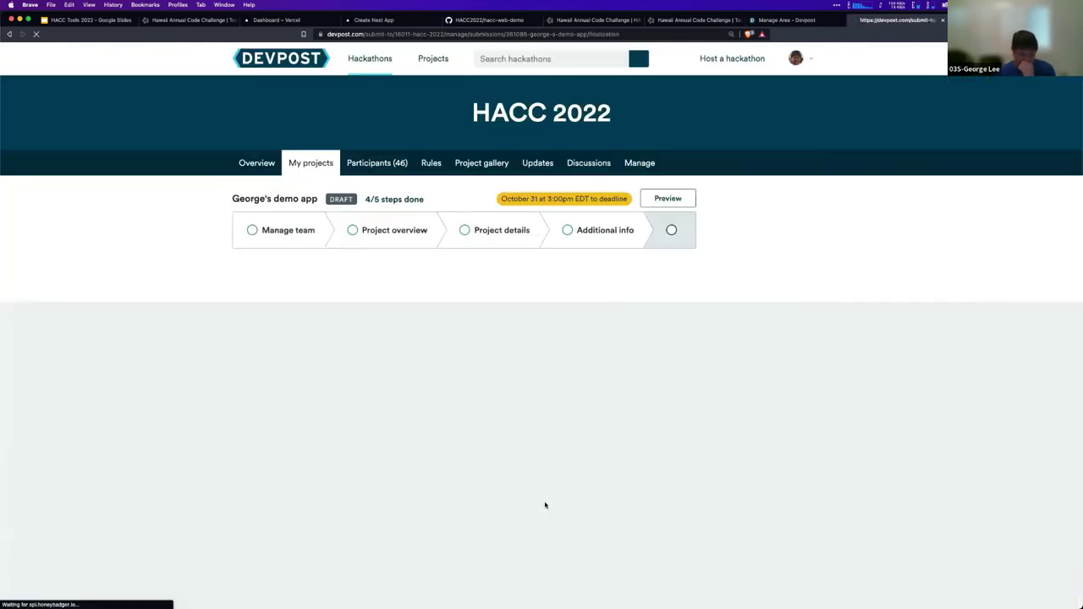
Review the final reminders, agree to the Official Rules and Terms of Service, and submit the project to HACC 2022.
scroll(691, 394, "down", 3)
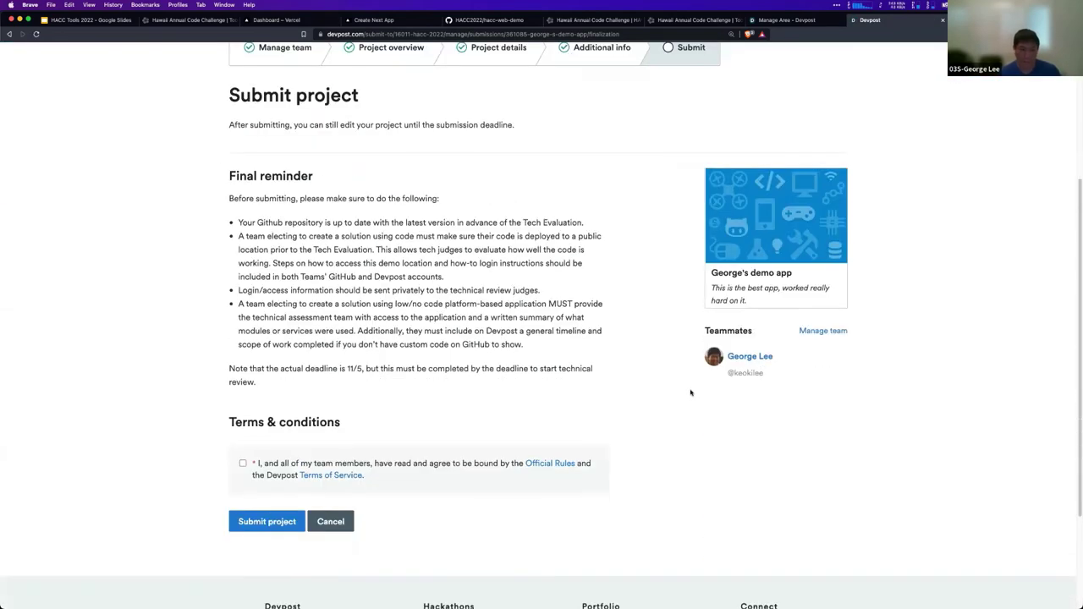
scroll(690, 394, "up", 1)
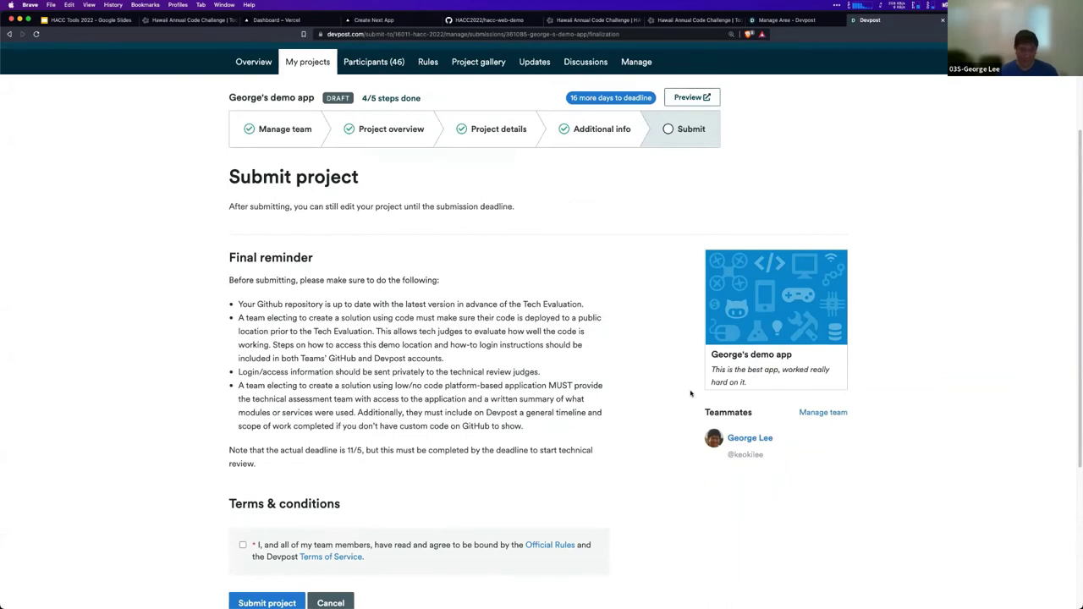
scroll(556, 346, "down", 3)
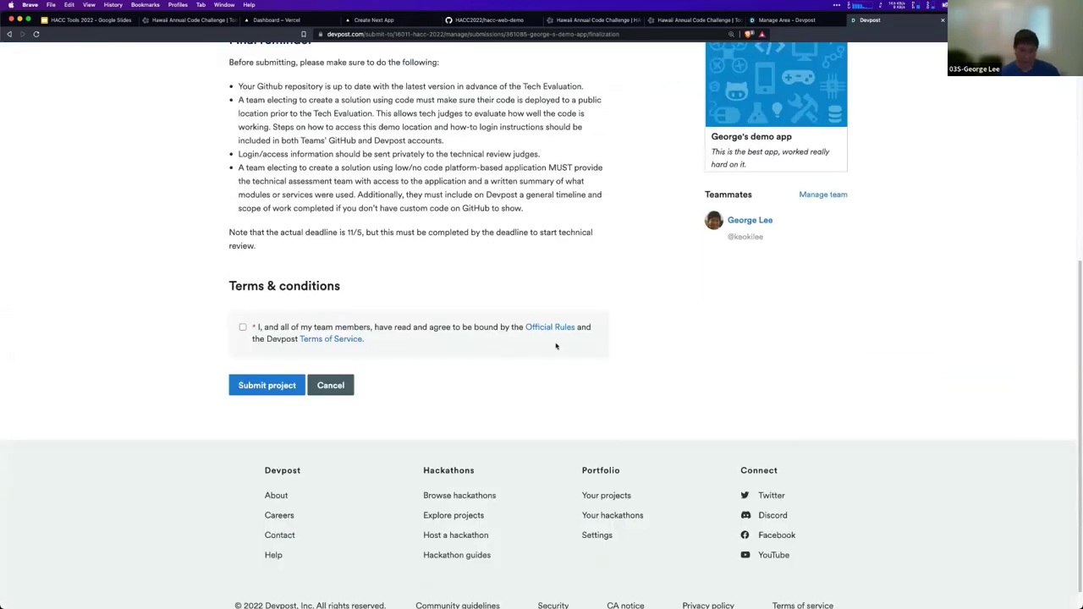
scroll(556, 346, "up", 3)
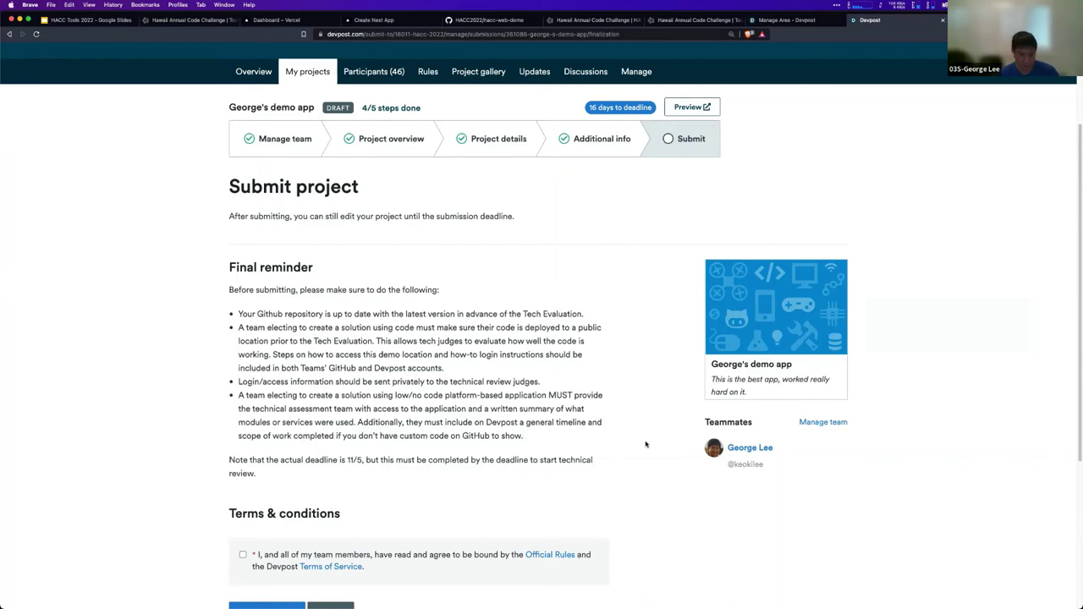
scroll(648, 443, "down", 3)
scroll(651, 442, "down", 3)
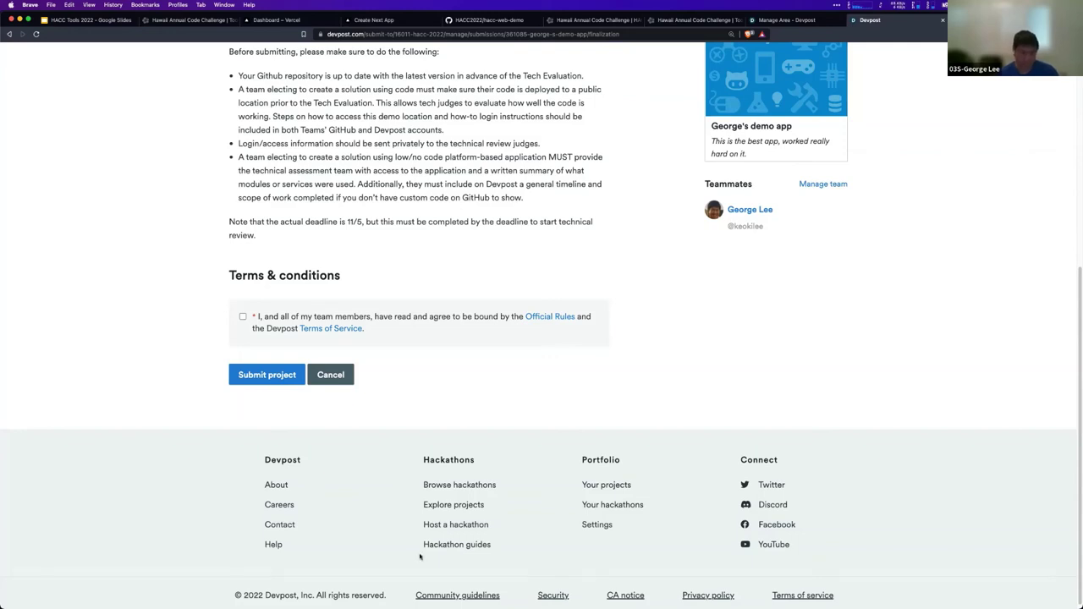
left_click(243, 317)
left_click(276, 381)
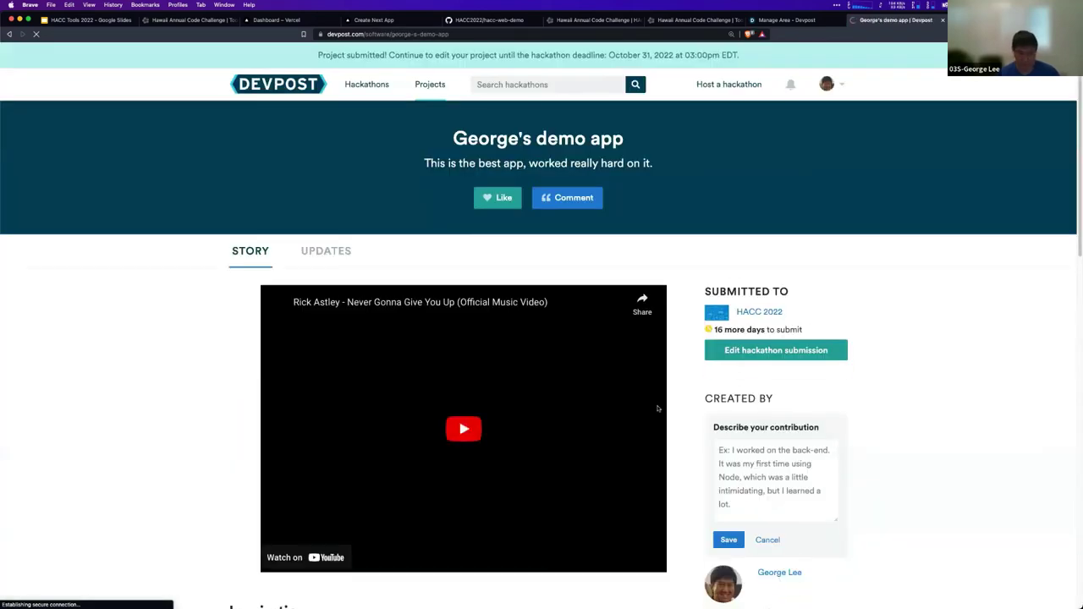
Examine the submitted project page, including its address, video, story sections, Built With tags and contribution box.
scroll(650, 374, "down", 3)
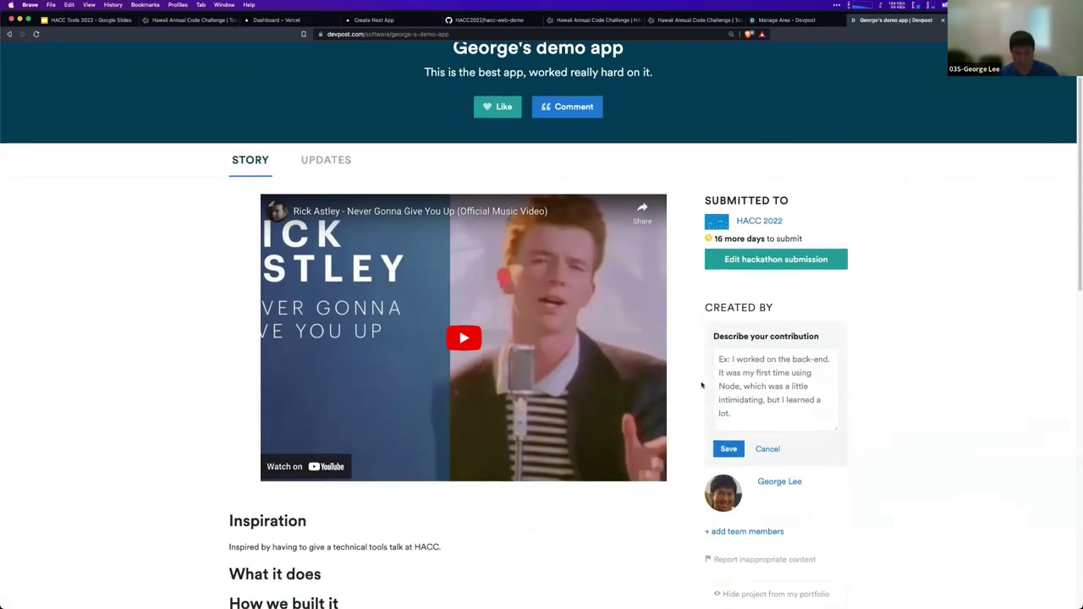
scroll(866, 452, "down", 7)
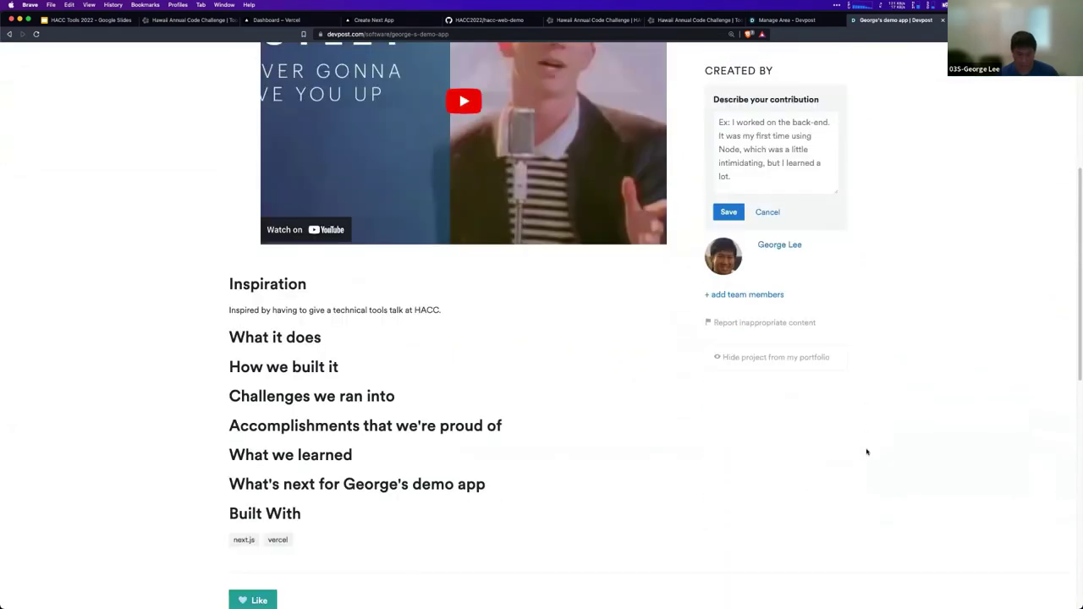
scroll(867, 452, "up", 10)
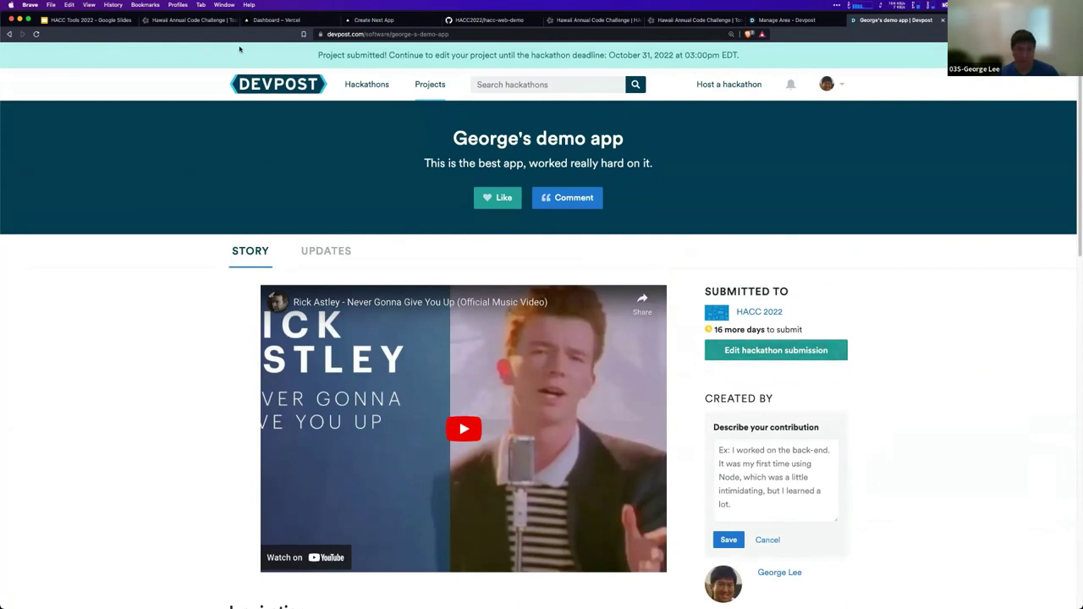
left_click(369, 34)
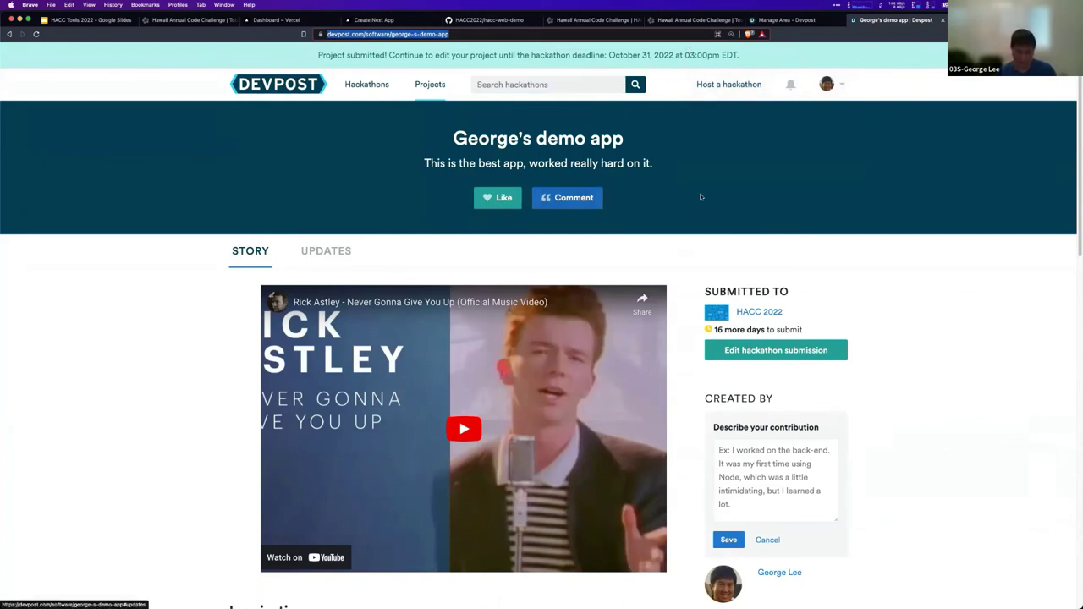
scroll(818, 194, "down", 3)
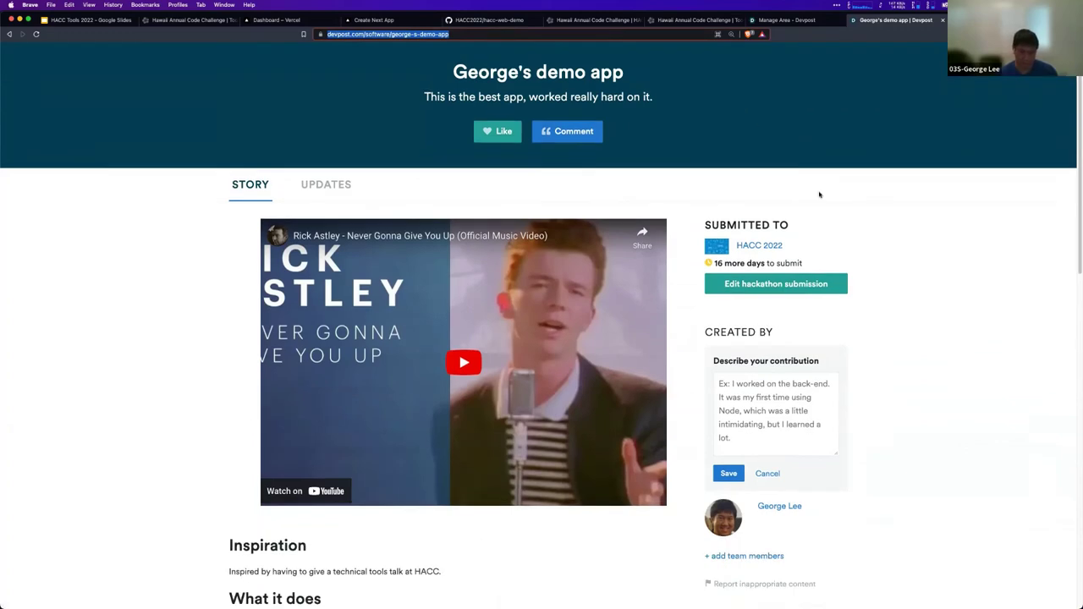
scroll(817, 183, "down", 3)
left_click(817, 178)
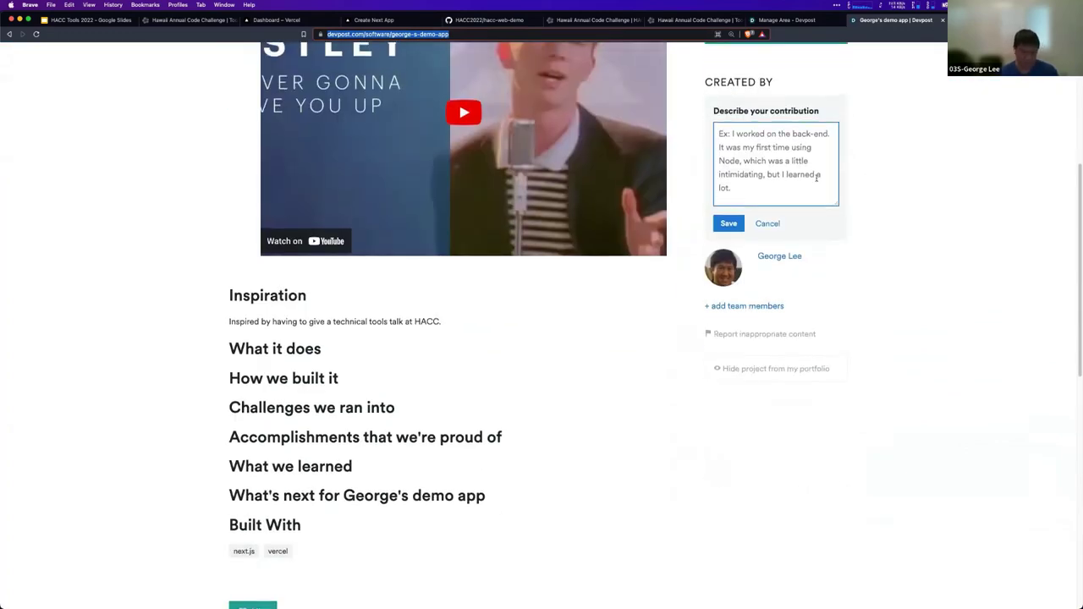
scroll(817, 178, "up", 2)
scroll(817, 179, "up", 3)
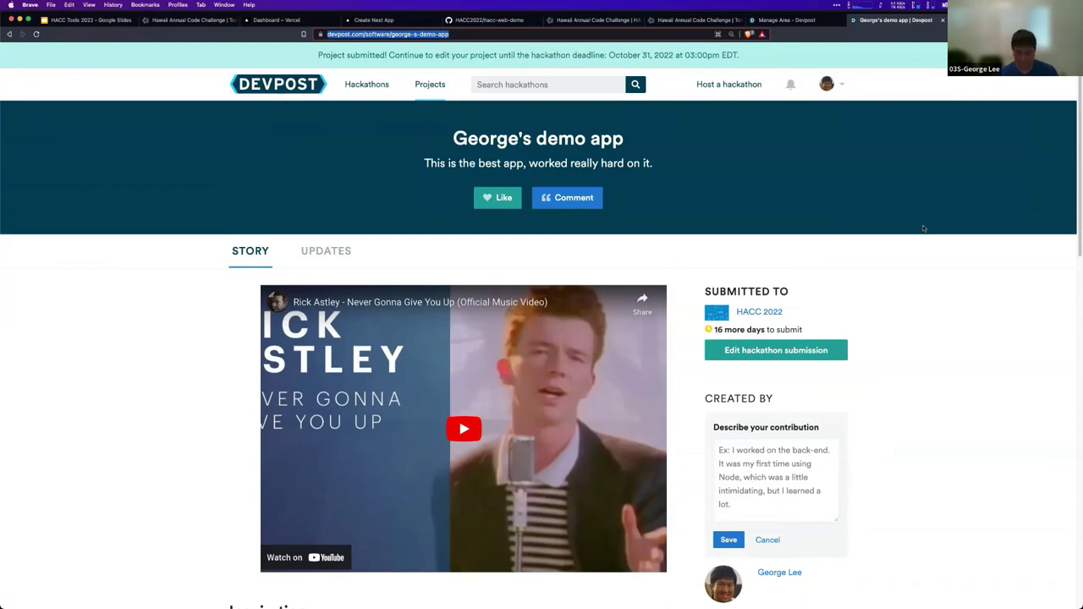
scroll(923, 224, "down", 2)
scroll(923, 226, "up", 2)
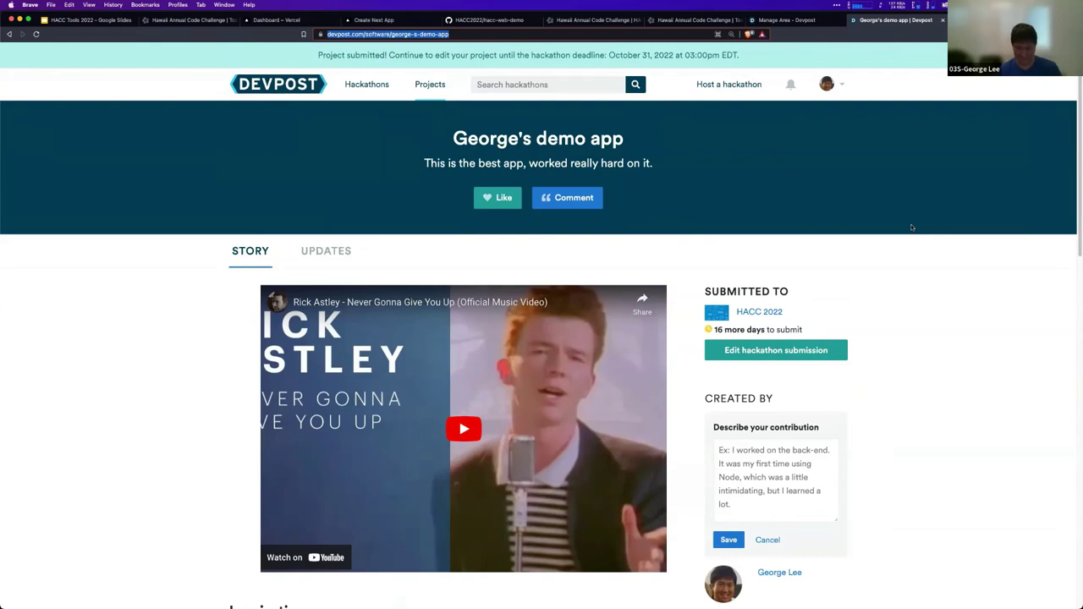
scroll(911, 227, "down", 3)
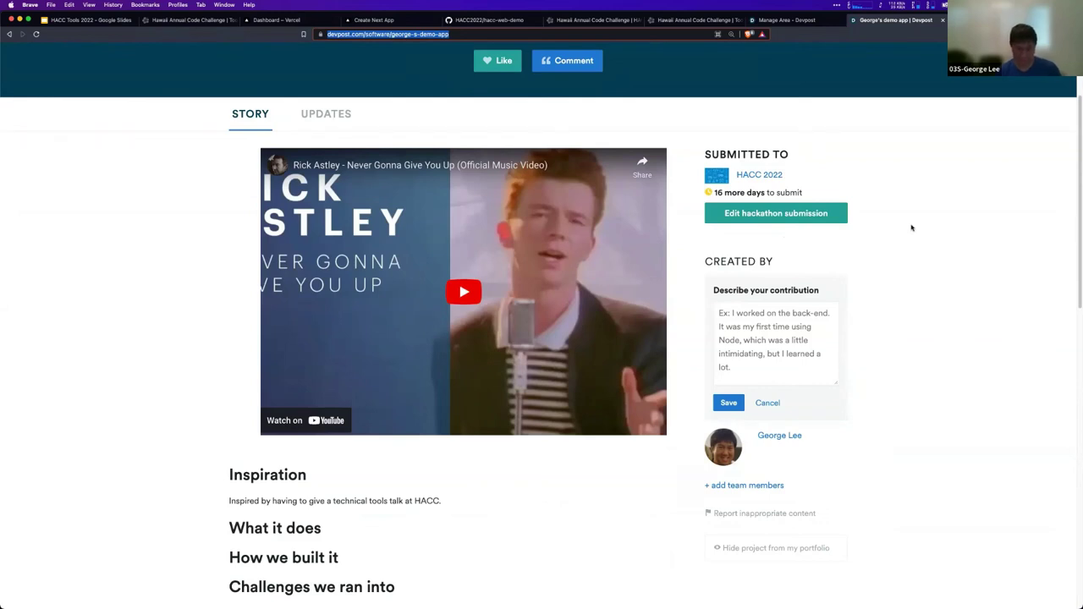
scroll(911, 228, "down", 1)
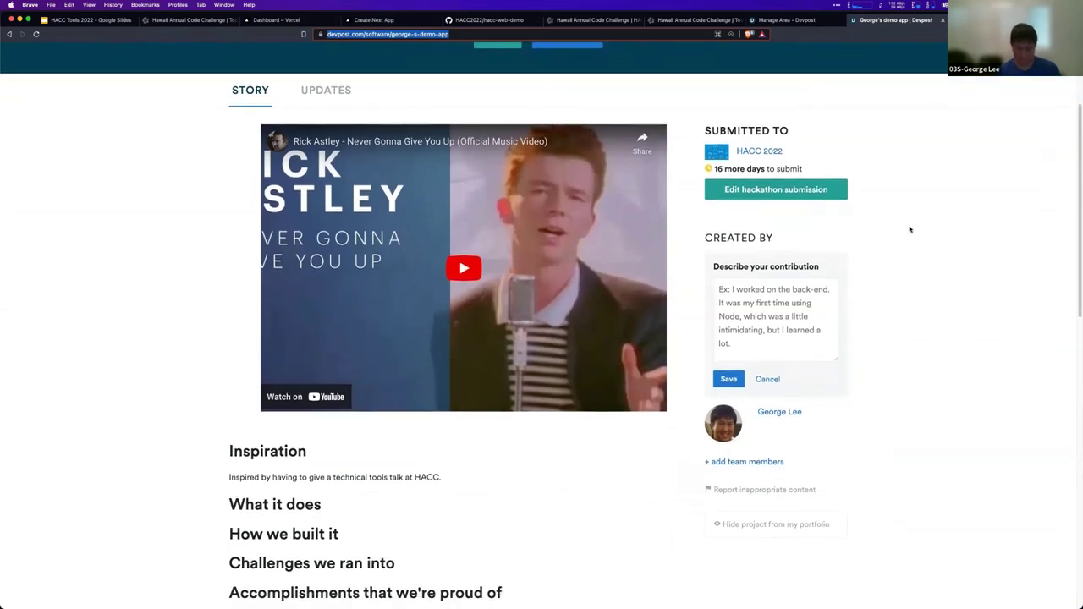
scroll(911, 230, "down", 1)
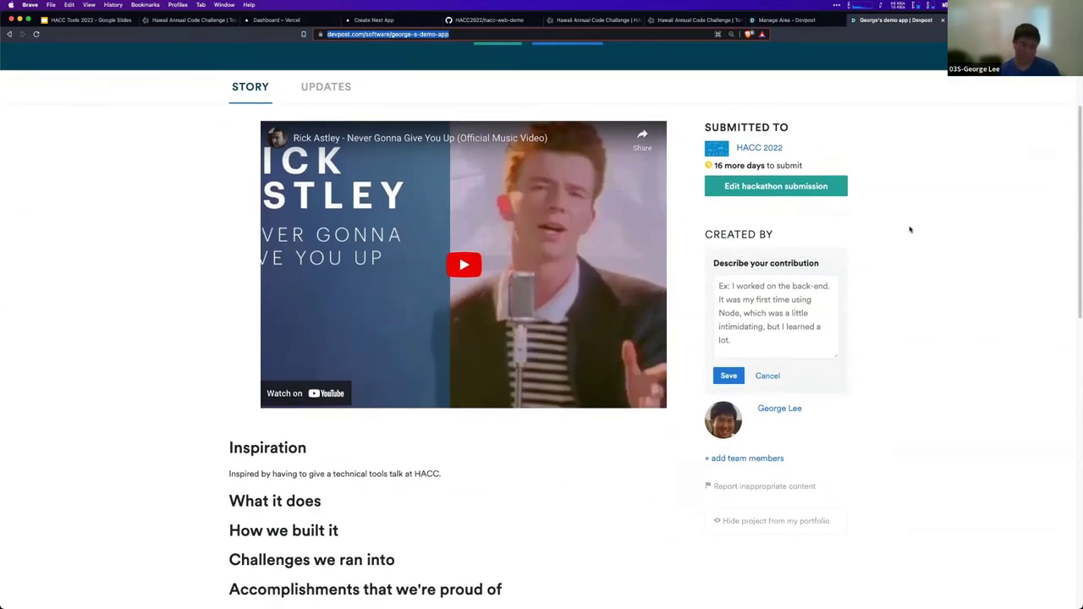
scroll(925, 237, "up", 3)
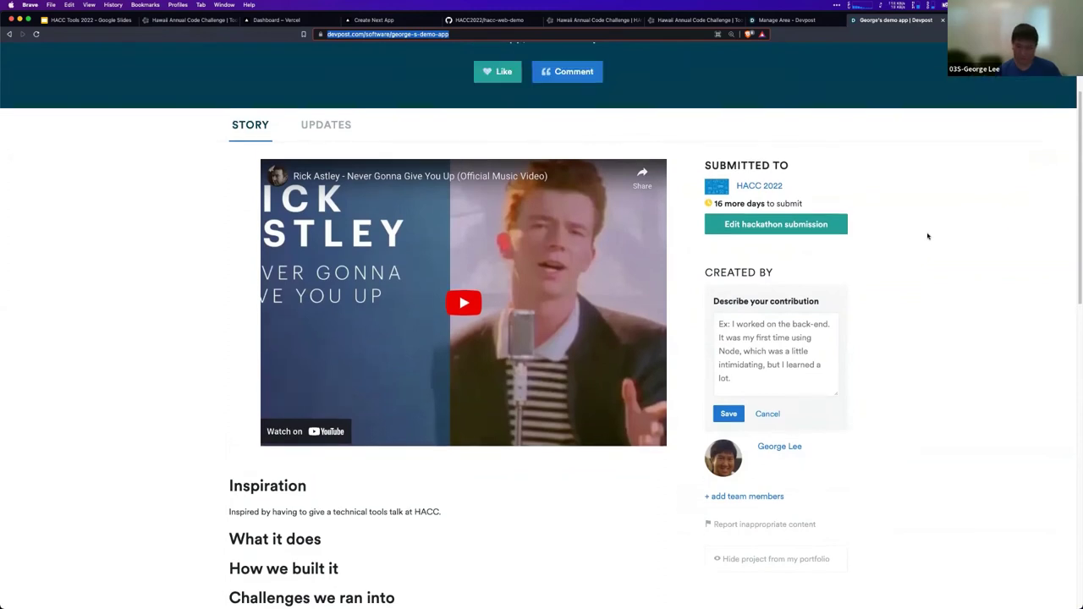
scroll(925, 236, "up", 2)
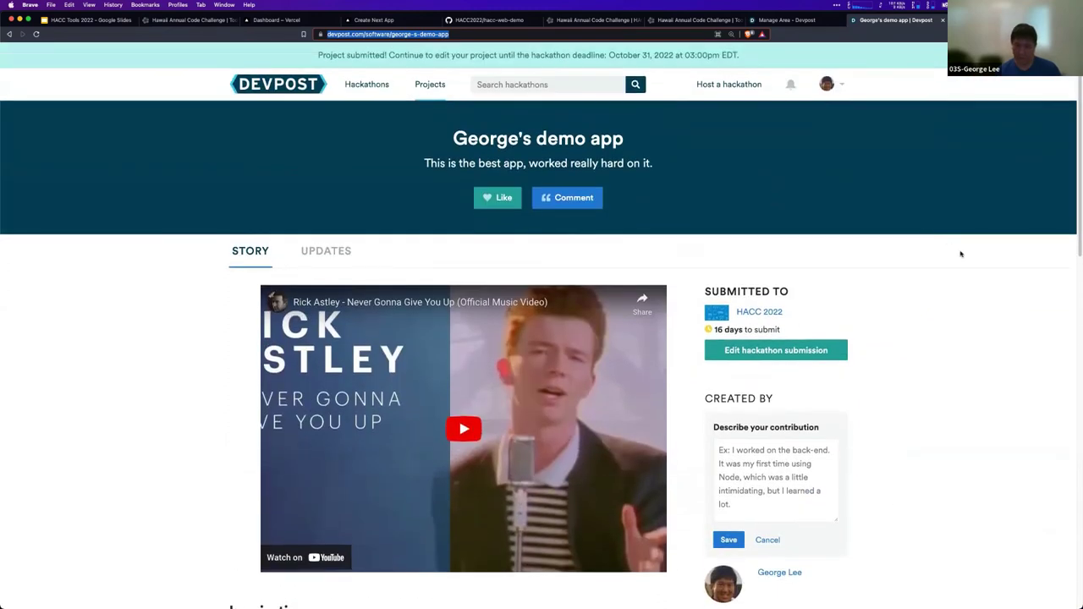
Describe the creator's contribution as "I did everything" and save it on the project page.
scroll(941, 247, "down", 2)
scroll(941, 247, "down", 6)
left_click(750, 208)
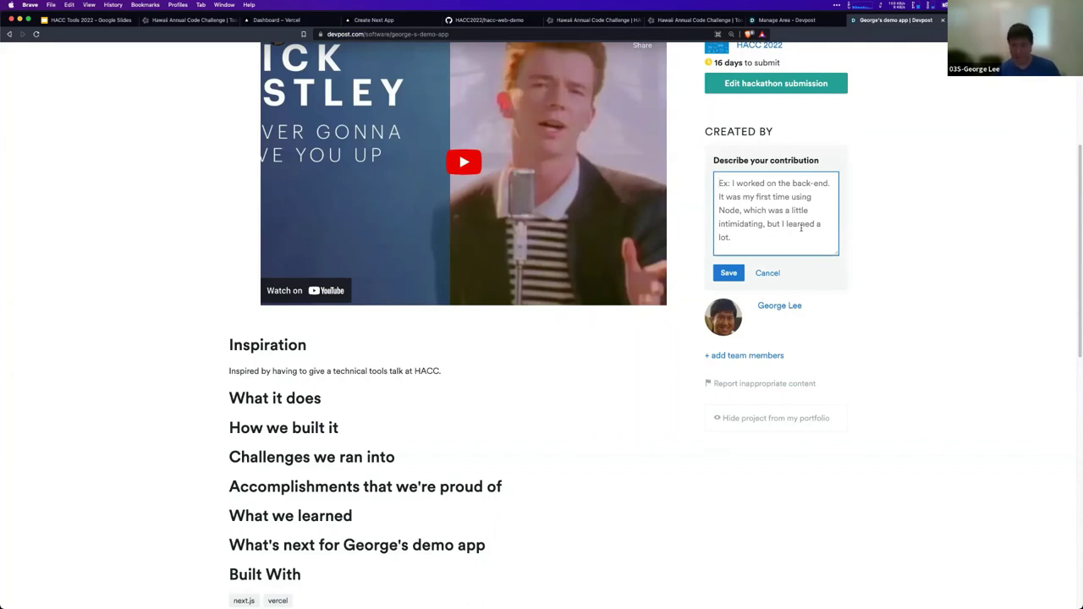
type("I did everything")
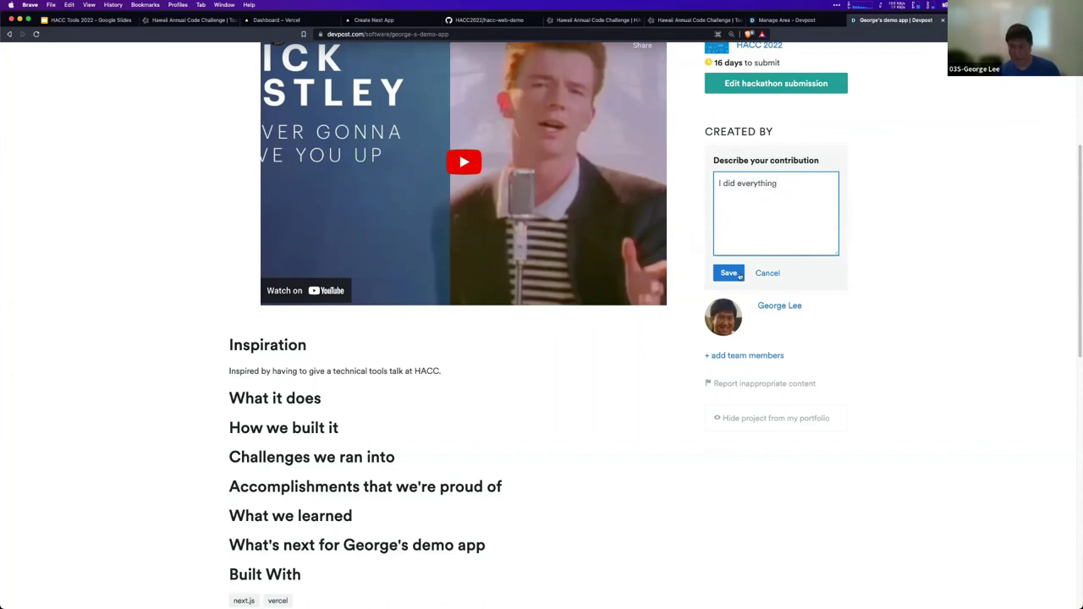
left_click(729, 272)
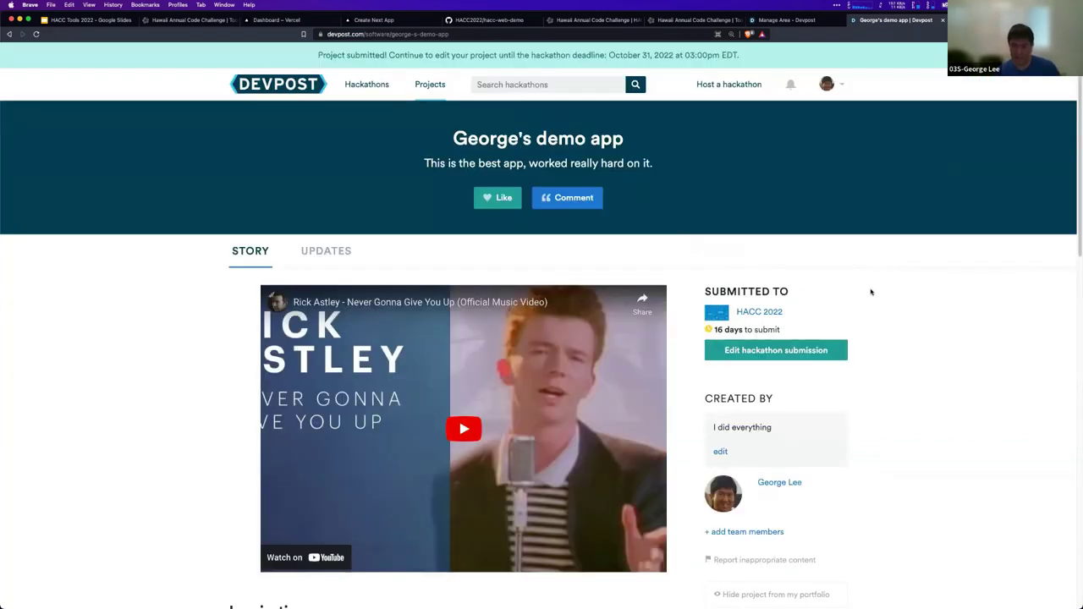
Go to the HACC 2022 hackathon site at hacc-2022.devpost.com and open its management area to view the submissions.
key("super+l")
type("hacc")
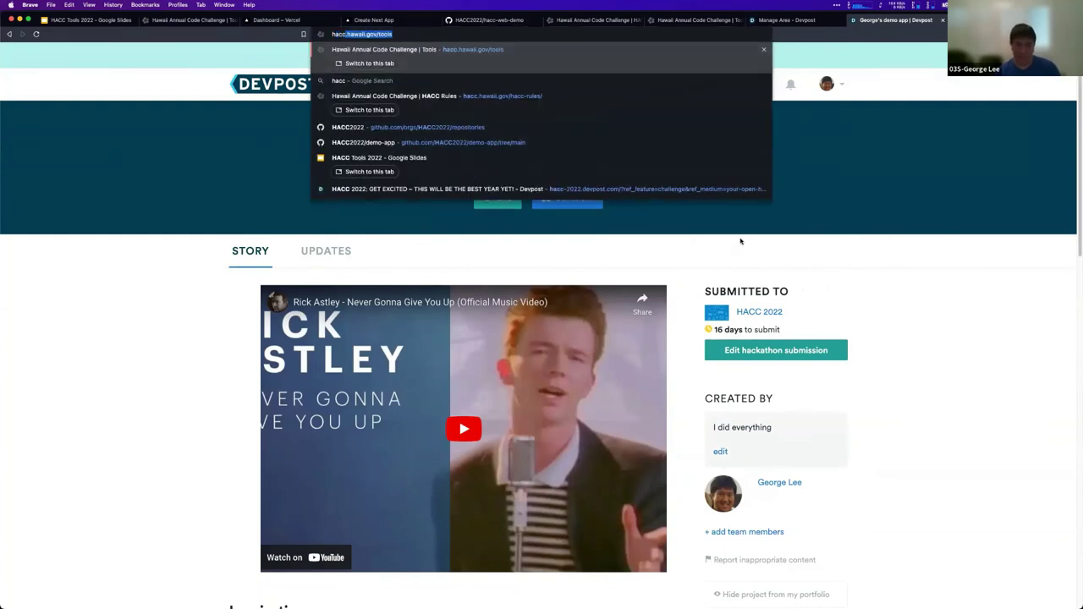
type("-2022")
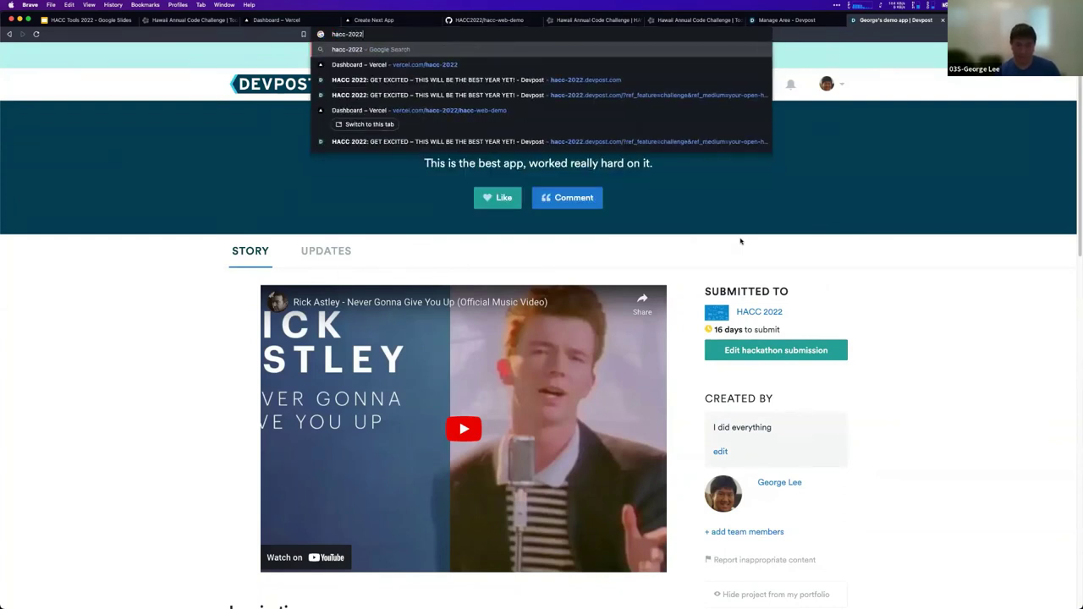
type(".")
key("Return")
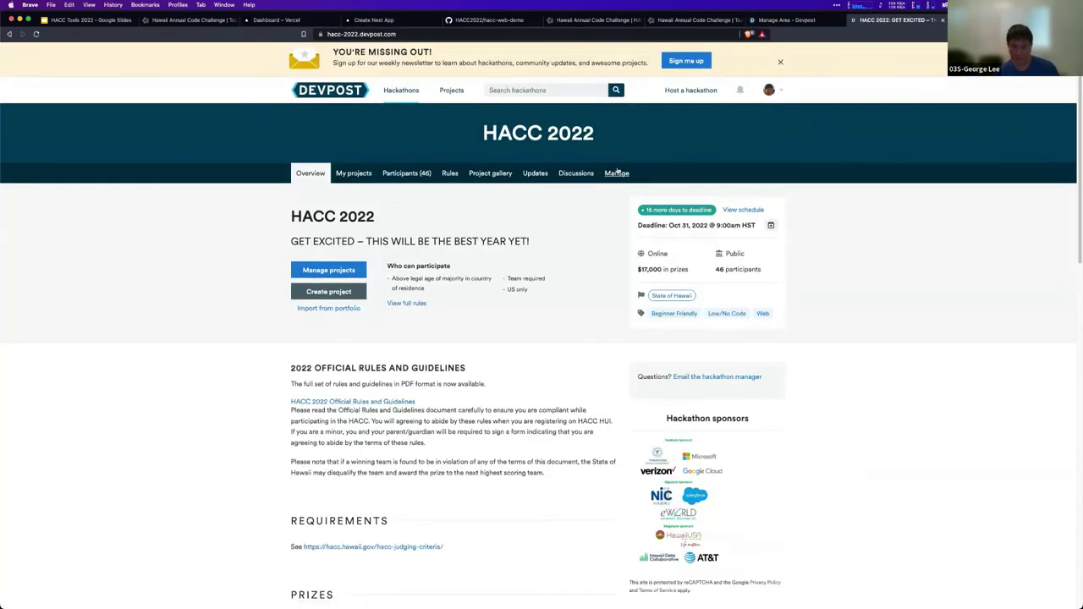
left_click(617, 173)
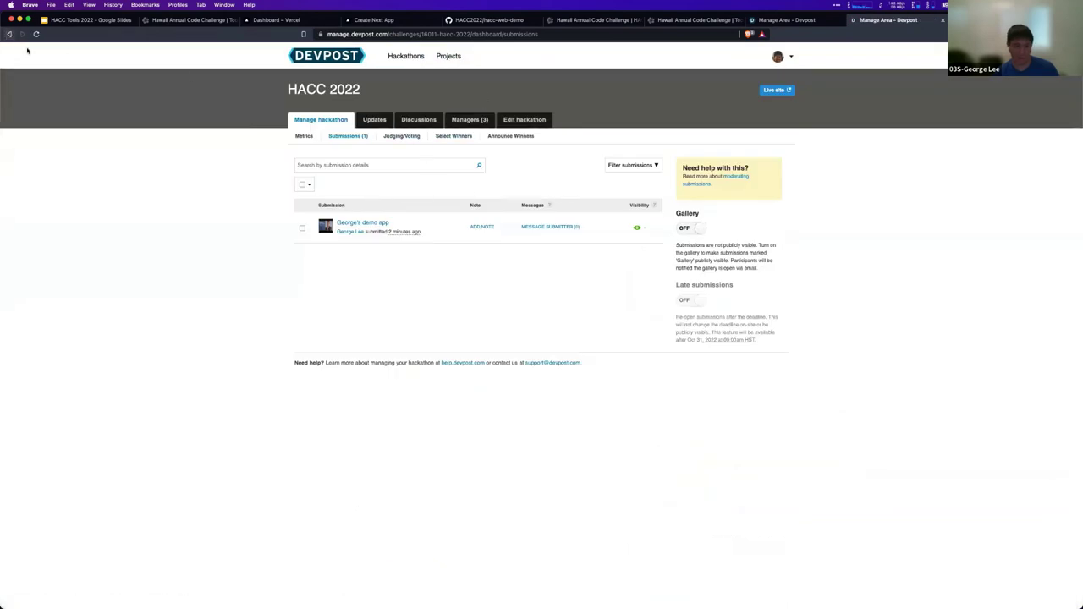
Go back to the hackathon site, check its project gallery, and return to the management area.
left_click(10, 34)
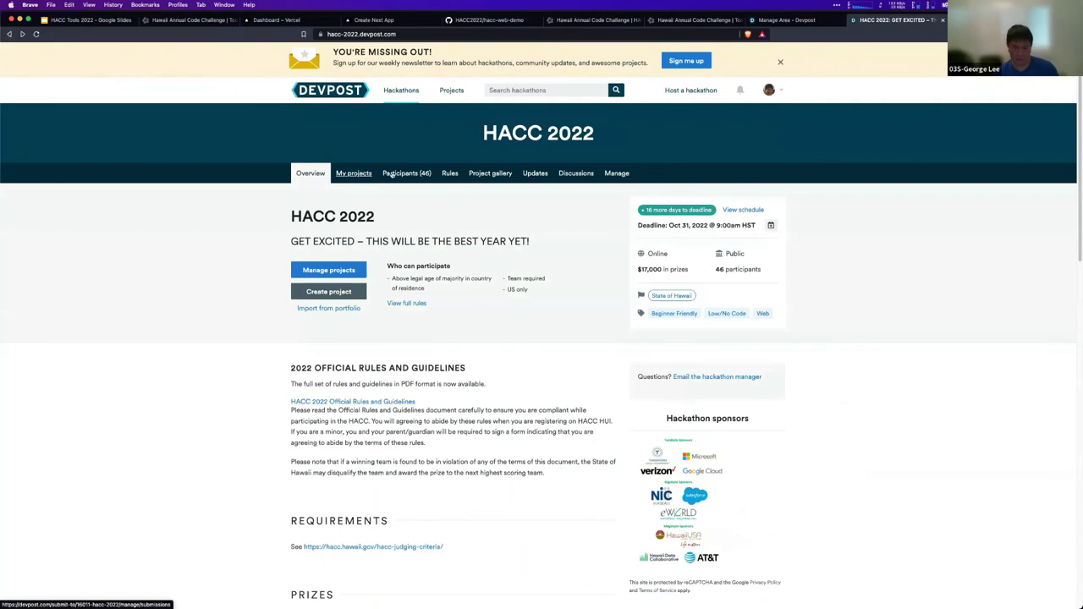
left_click(490, 174)
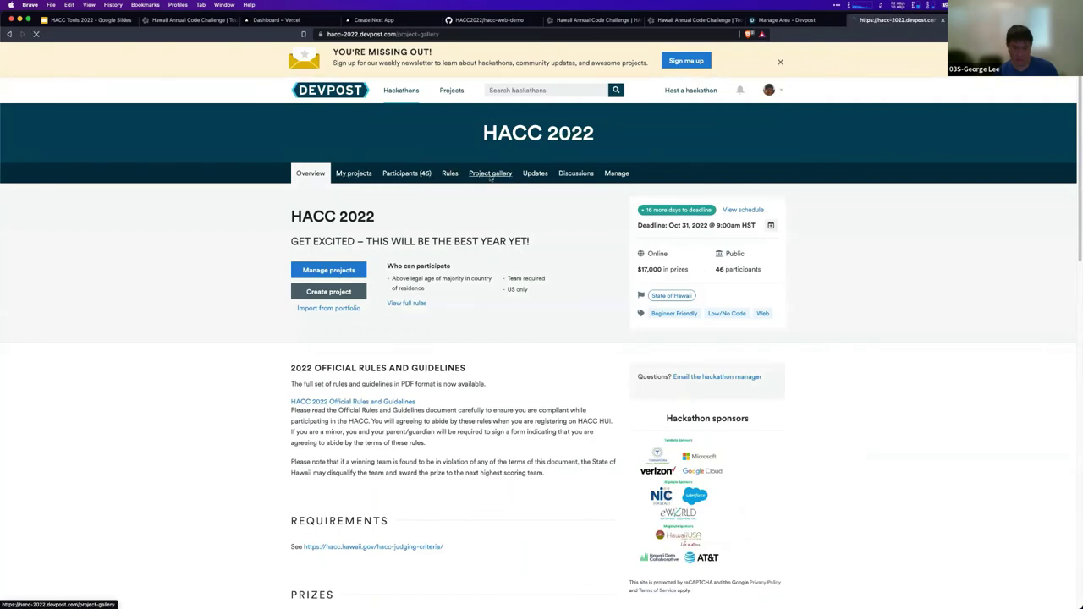
left_click(618, 174)
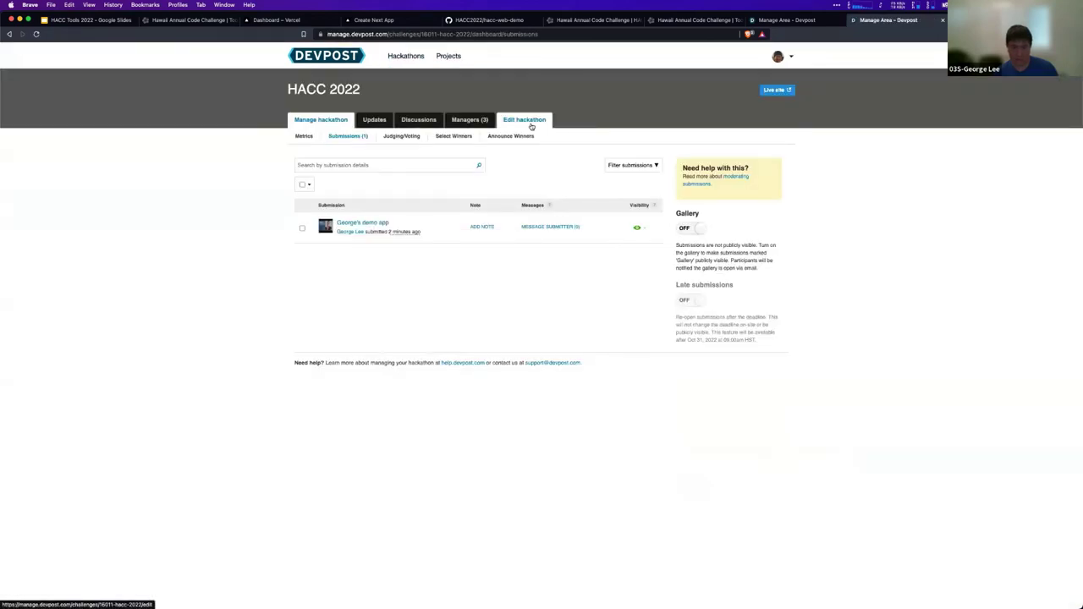
Open the hackathon's edit settings and look through the Submissions settings for the dates and submission form options.
left_click(532, 126)
scroll(639, 375, "down", 1)
scroll(639, 374, "up", 1)
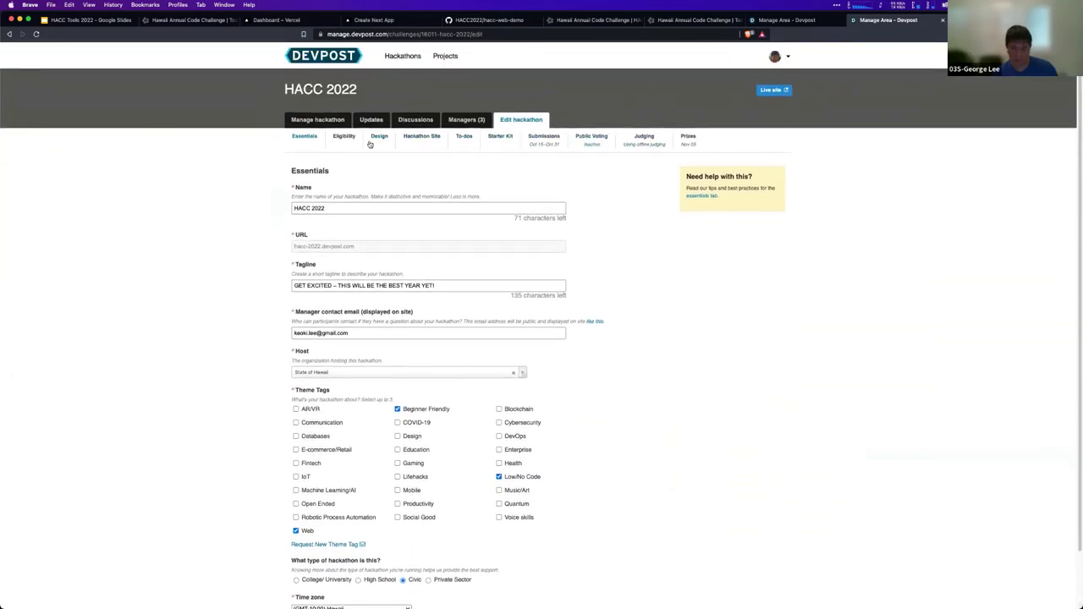
left_click(555, 139)
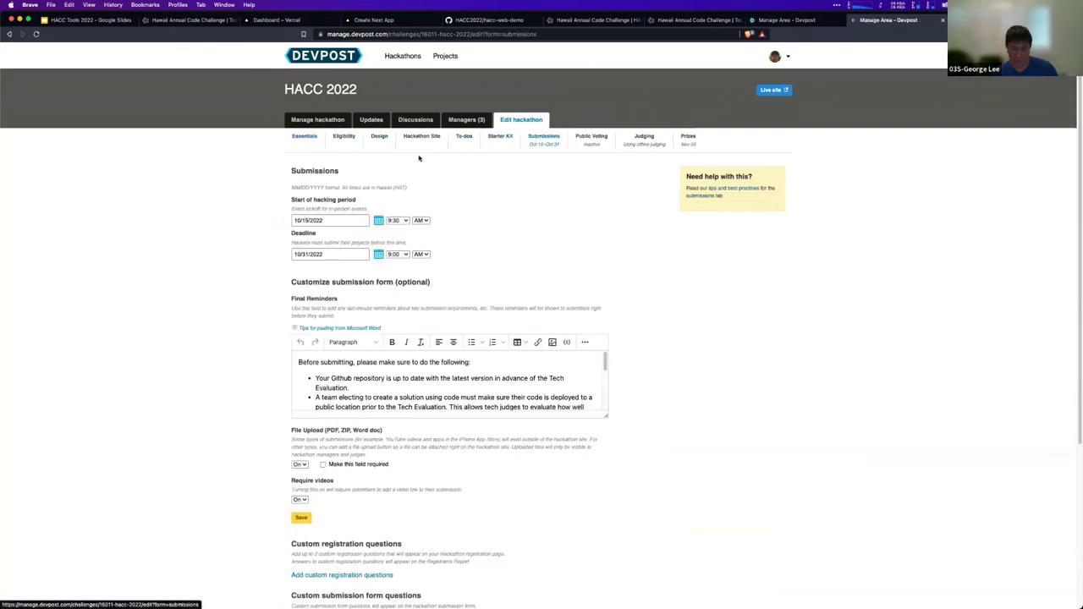
scroll(457, 220, "down", 3)
scroll(790, 268, "up", 3)
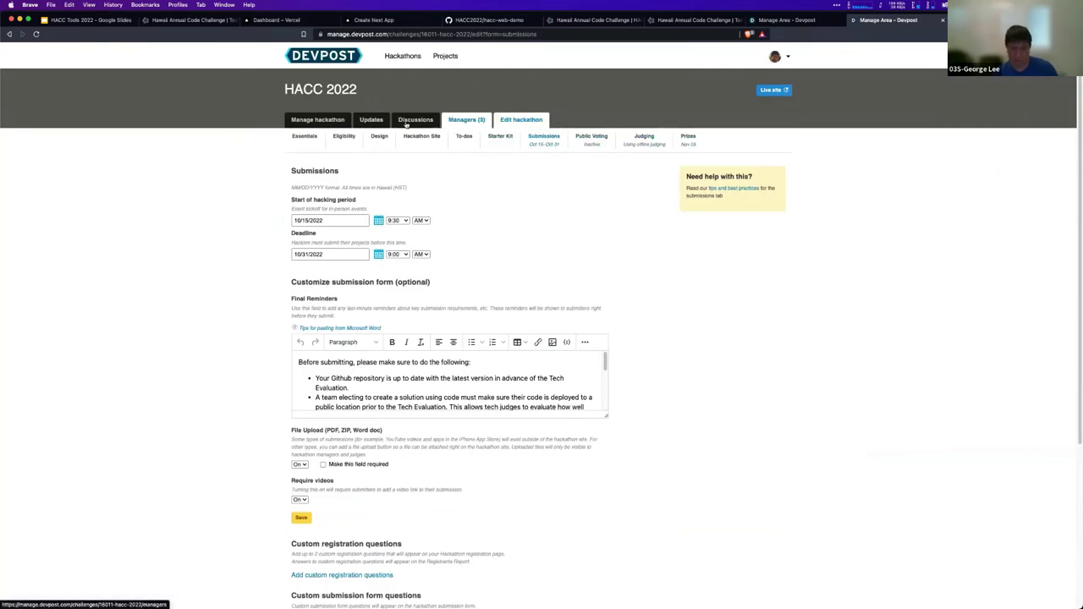
Return to the list of hackathon submissions and open the live HACC 2022 site, closing the management page.
left_click(340, 124)
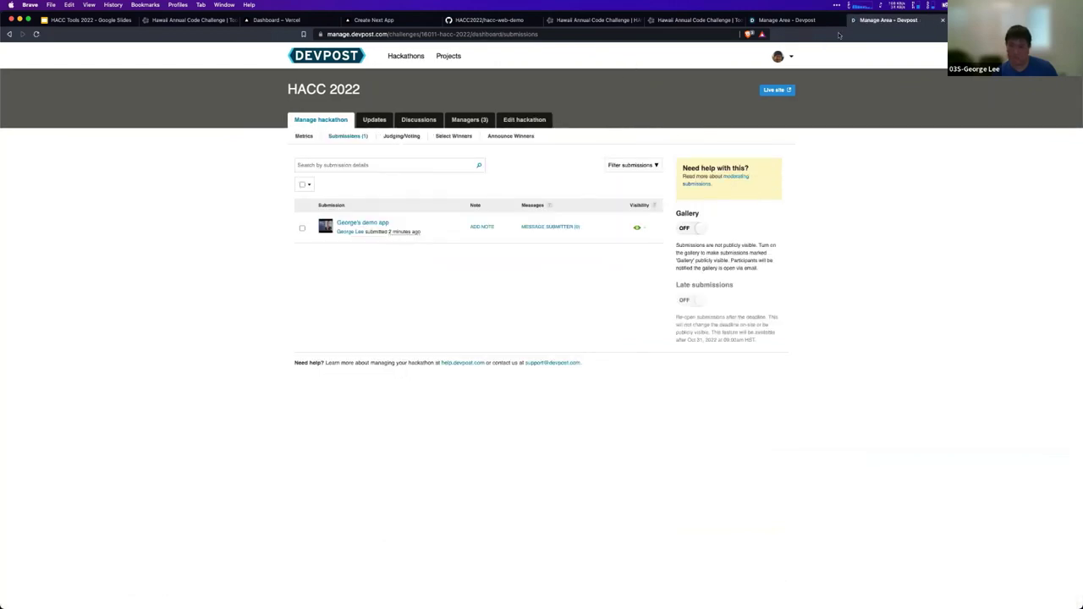
left_click(776, 89)
left_click(929, 20)
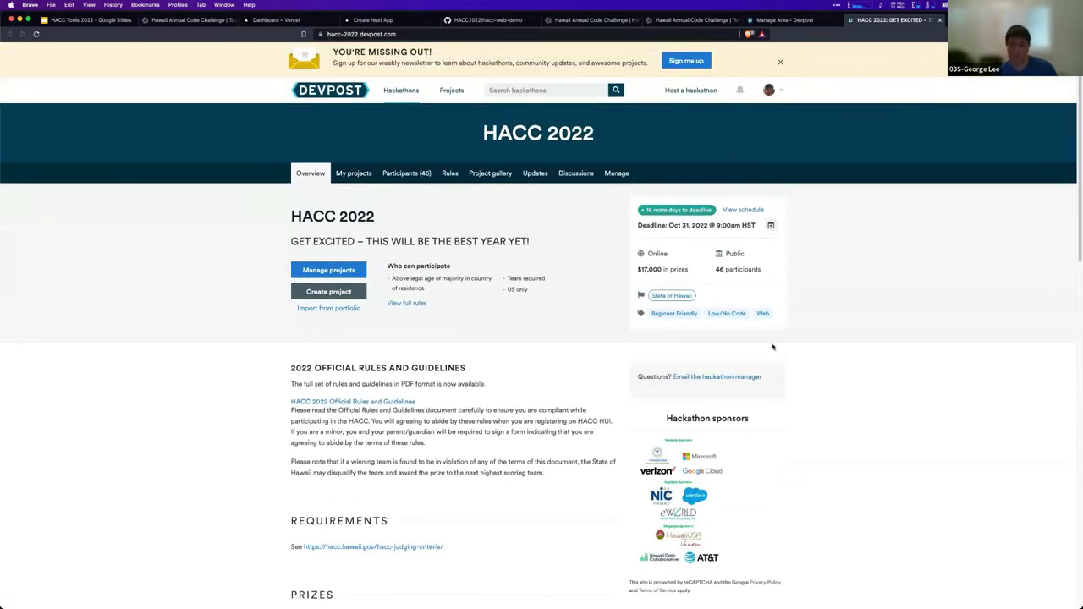